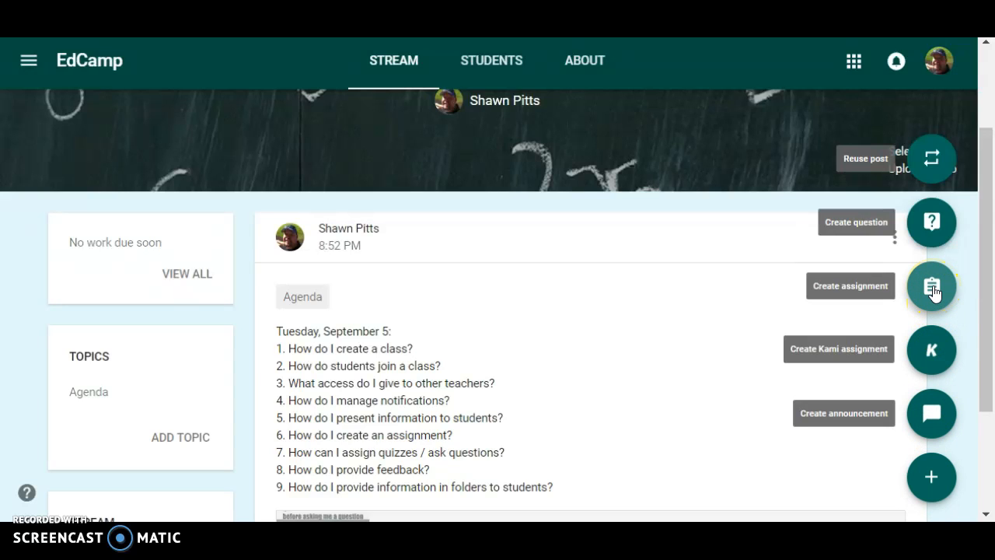
# Create an assignment titled "EdCamp Presentation" and enter "1. Take the attache quiz" as the first line of its instructions.
pyautogui.click(933, 288)
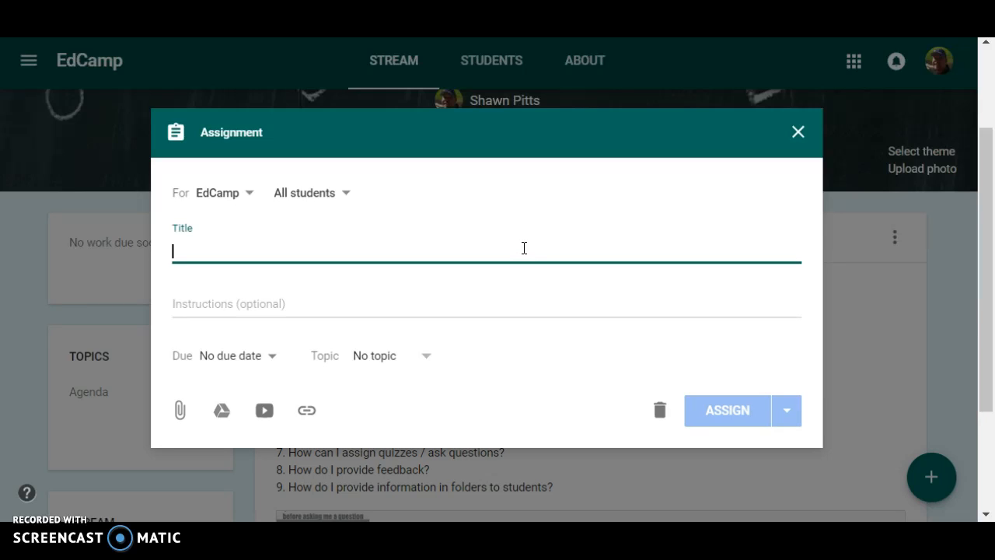
pyautogui.write('EdCamp Presentation')
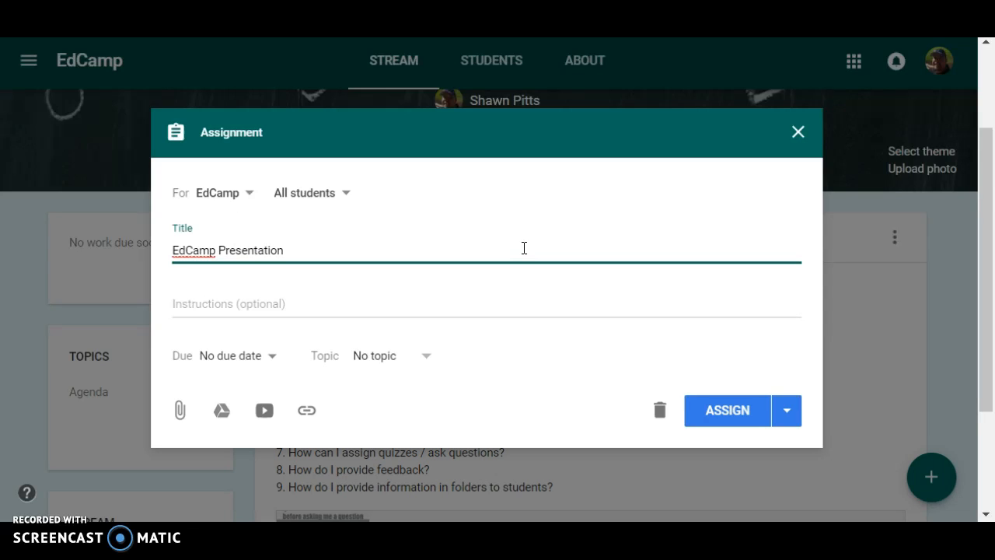
pyautogui.click(192, 303)
pyautogui.write('1.')
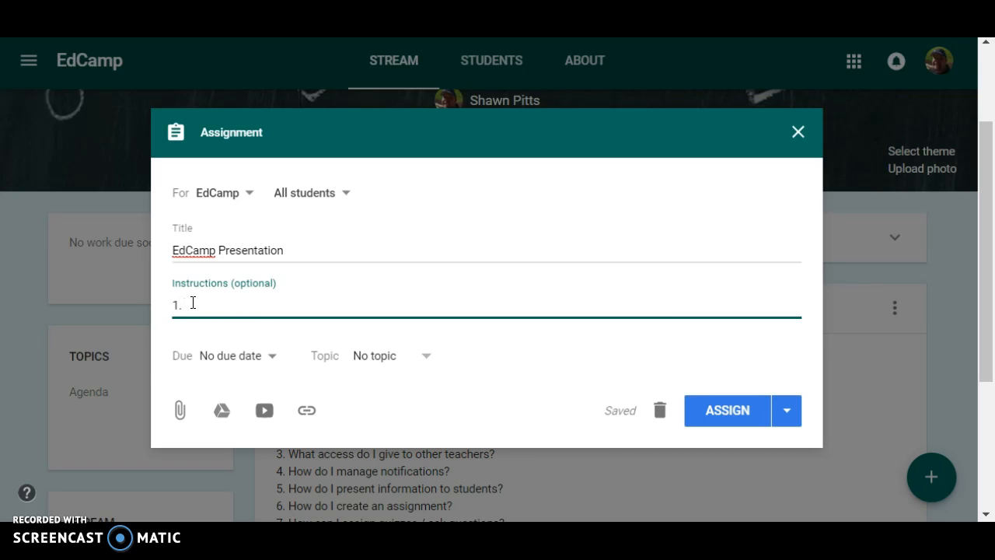
pyautogui.write('Take the at')
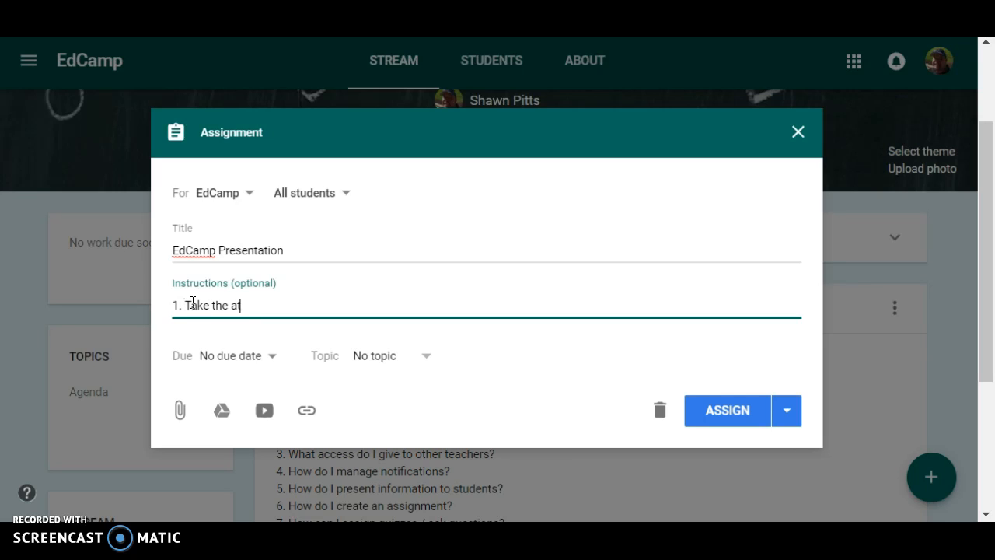
pyautogui.write('tache quiz')
pyautogui.press('Return')
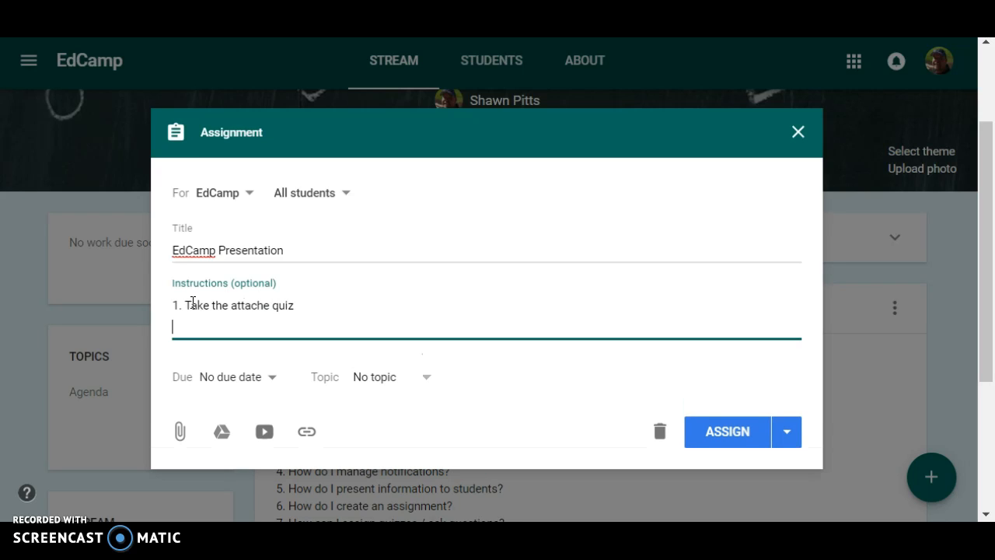
# Add "2. Answer the questions attached in the worksheet" as the second line of the assignment instructions.
pyautogui.write('2. I w')
pyautogui.press('BackSpace')
pyautogui.write('Answer the question')
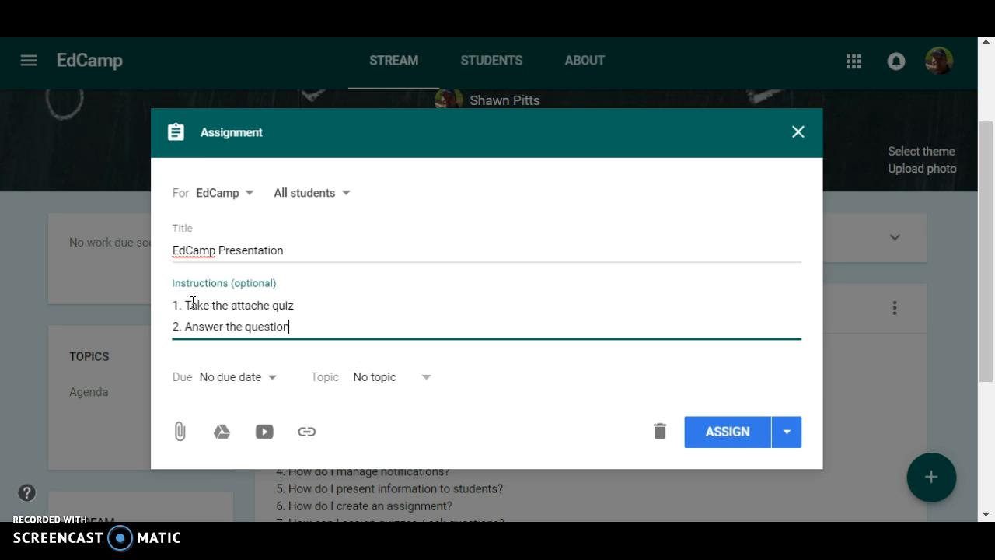
pyautogui.write('s attached')
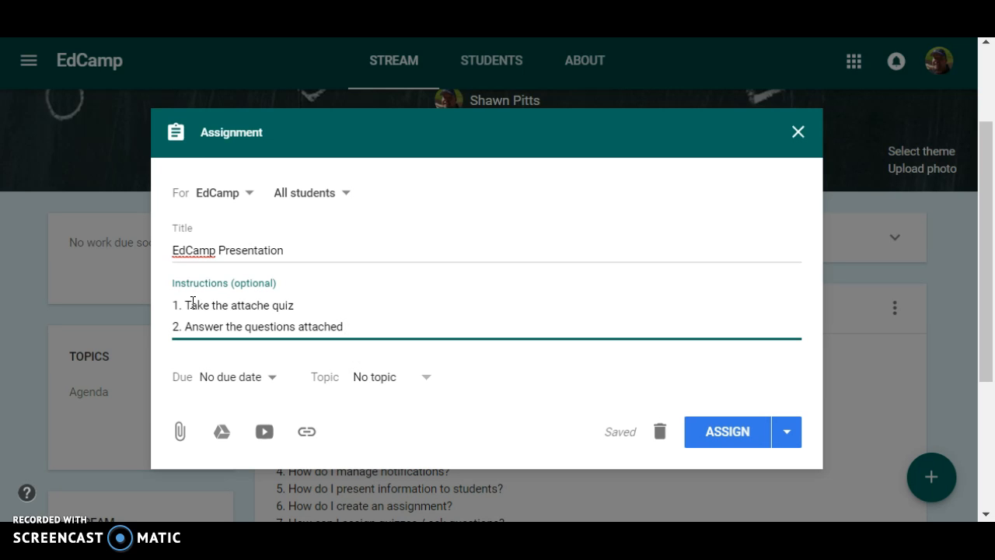
pyautogui.write(' in the')
pyautogui.write(' workshee')
pyautogui.write('t')
pyautogui.write('.')
pyautogui.press('Return')
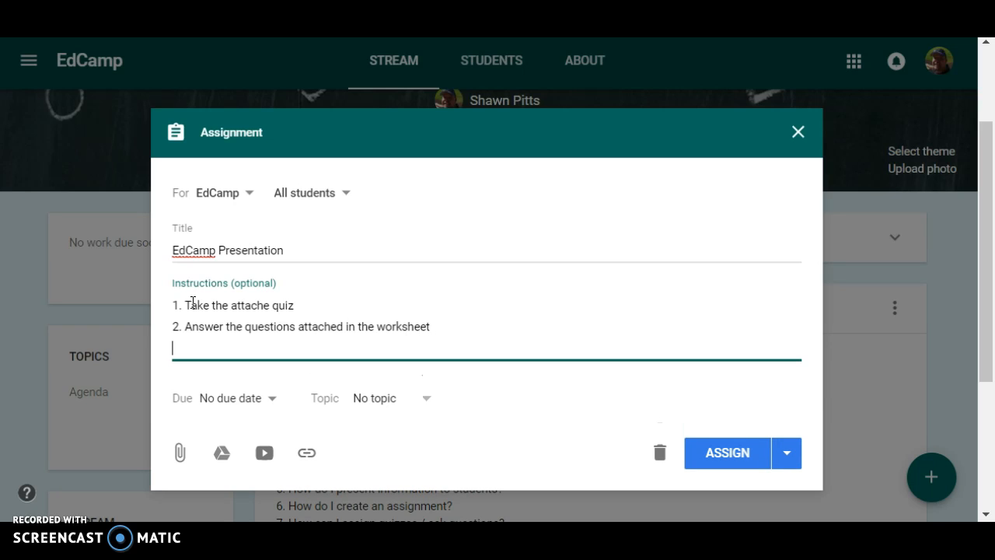
# Add "3. Create a document and explain one takeaway for the day" as the third line of the instructions.
pyautogui.write('3. Create a document ')
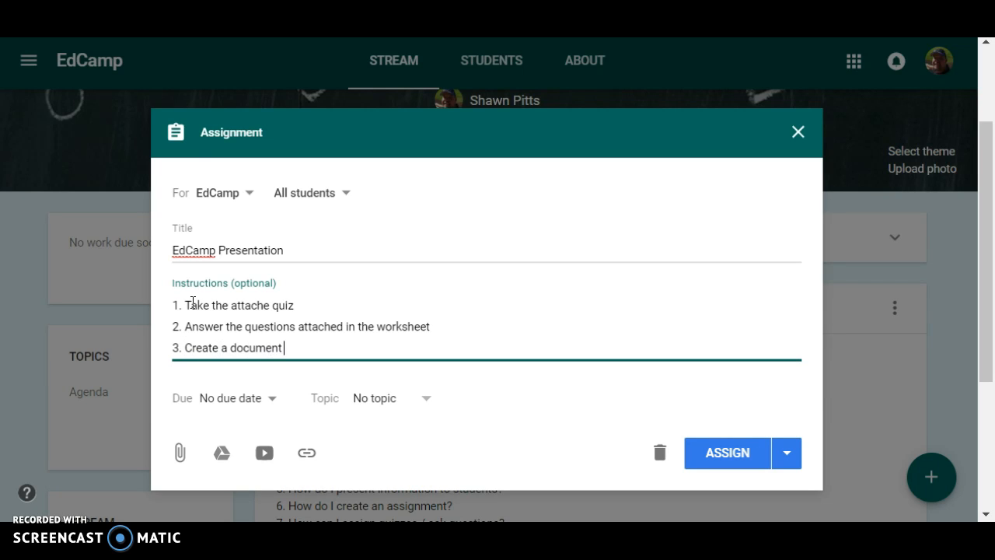
pyautogui.write('and expla')
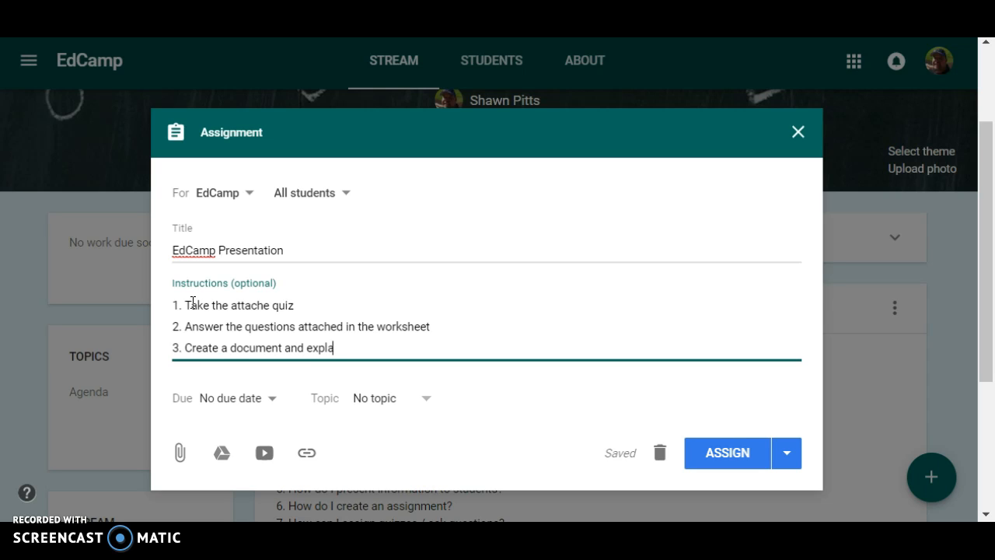
pyautogui.write('in one take')
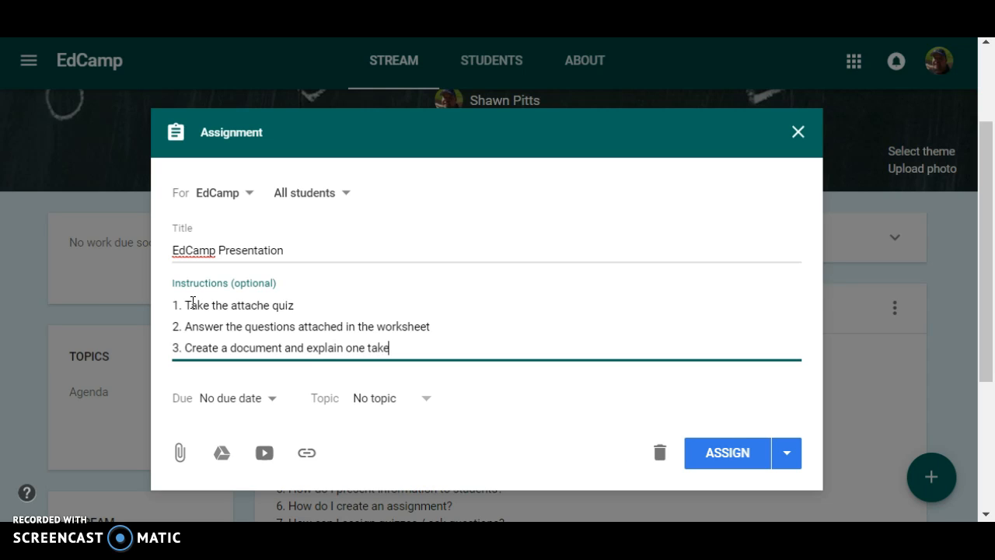
pyautogui.write('away for the day')
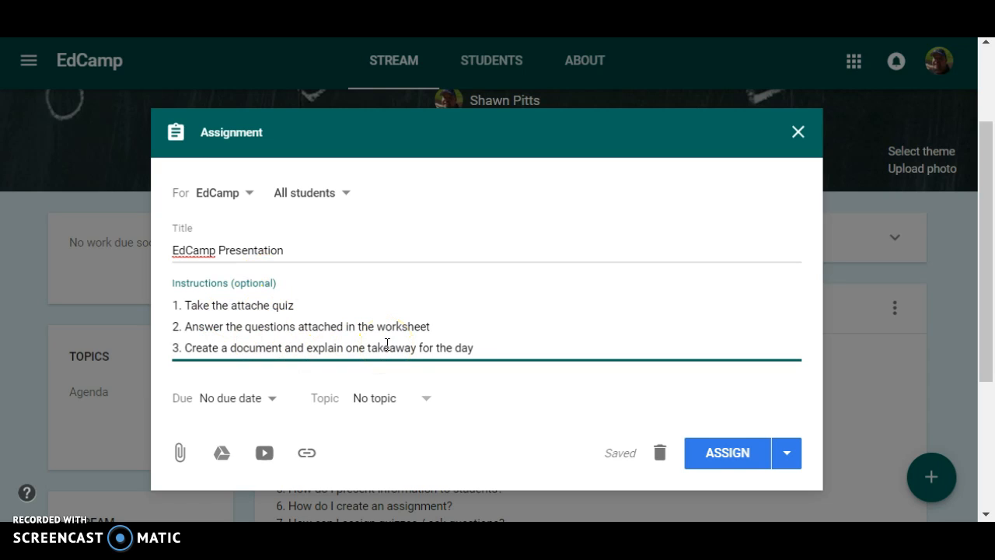
# Set the assignment's due date to September 5, 2017.
pyautogui.click(274, 402)
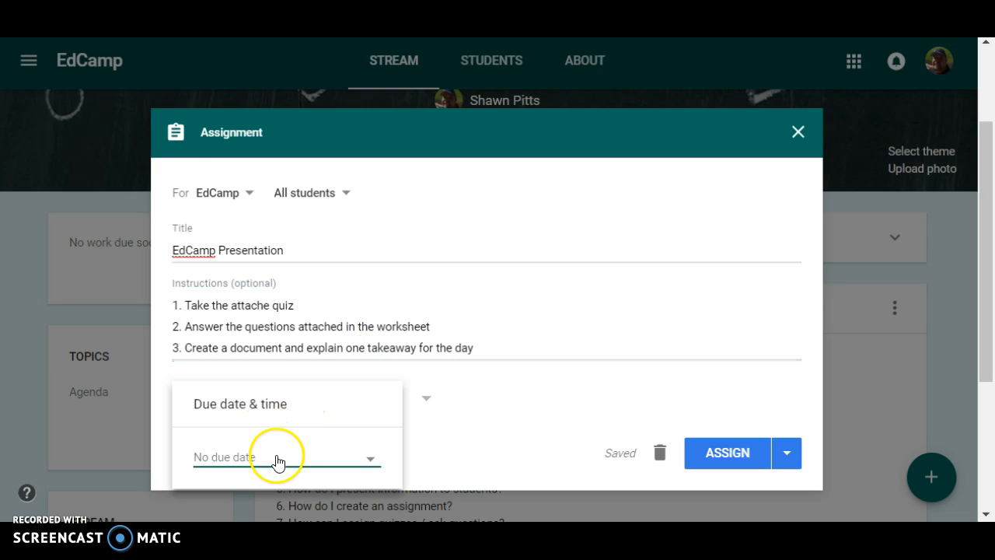
pyautogui.click(274, 460)
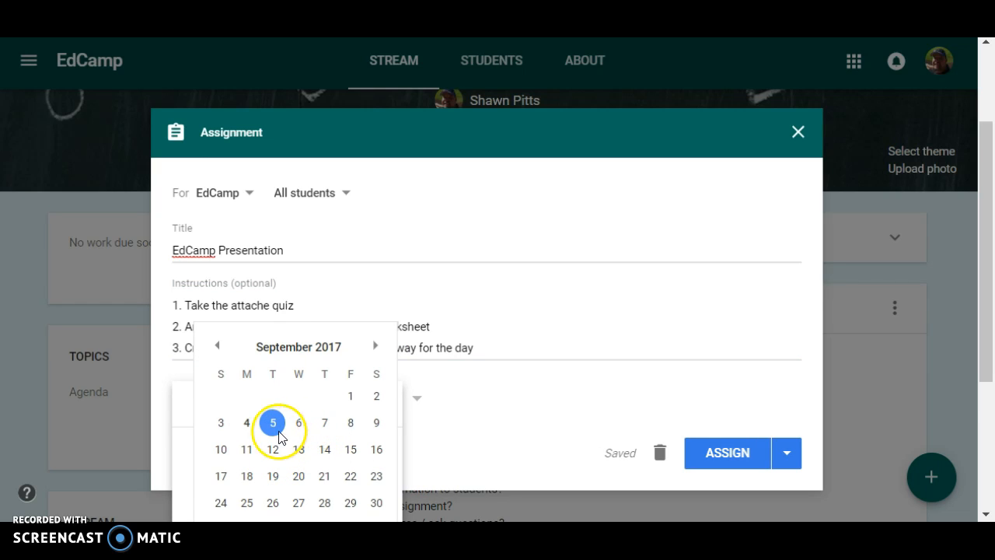
pyautogui.click(273, 423)
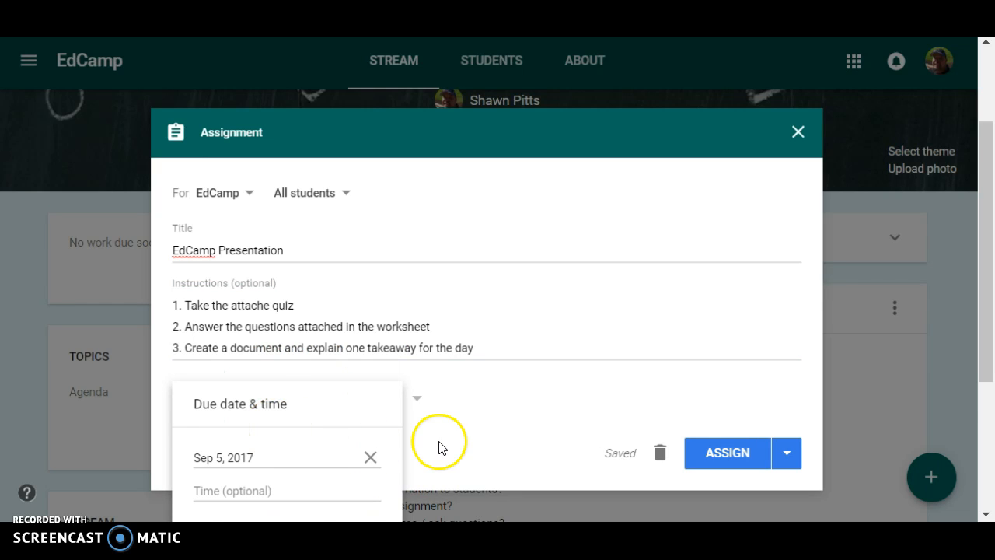
# Set the assignment's due time to 3:00 PM.
pyautogui.scroll(-1, 499, 427)
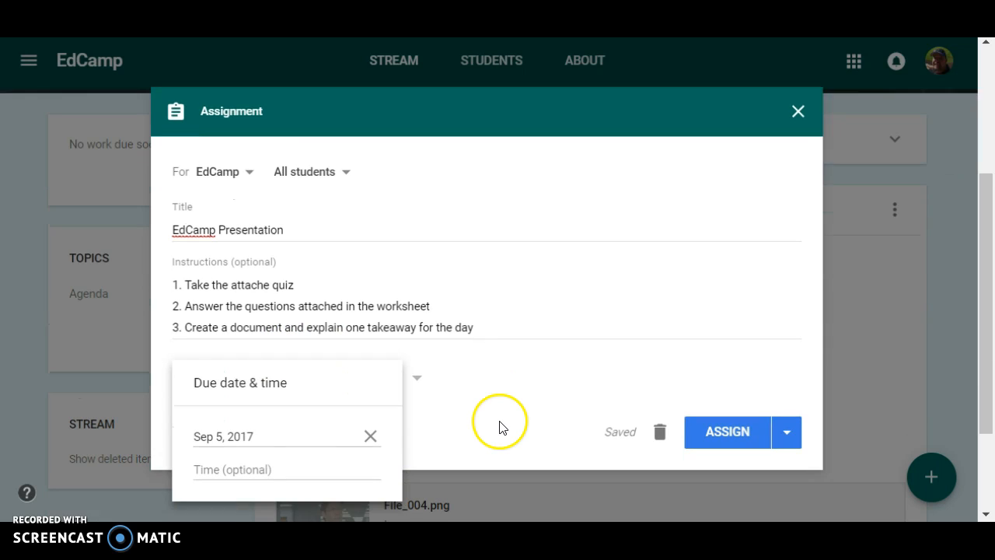
pyautogui.click(236, 469)
pyautogui.click(221, 470)
pyautogui.press('BackSpace')
pyautogui.press('BackSpace')
pyautogui.press('BackSpace')
pyautogui.press('BackSpace')
pyautogui.press('BackSpace')
pyautogui.write('3:0')
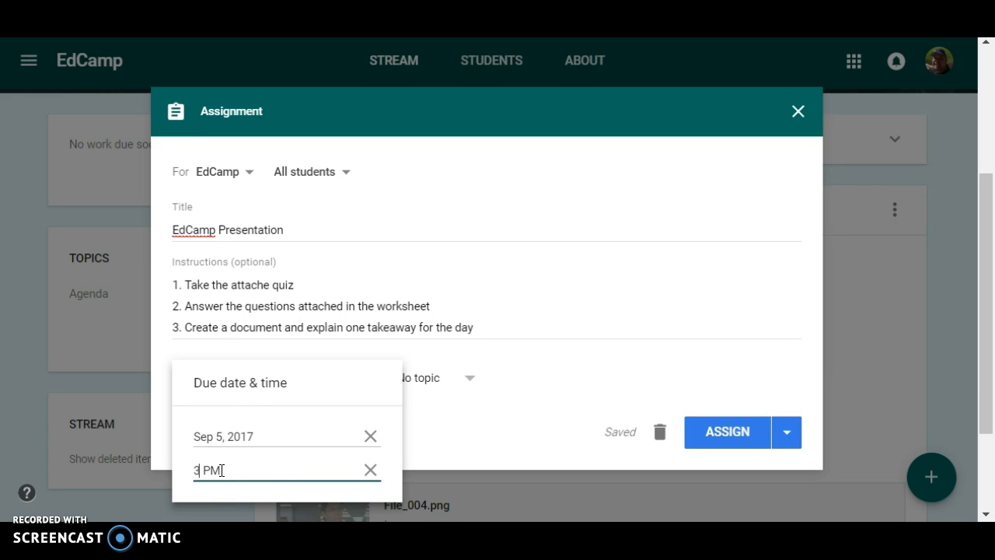
pyautogui.write('0')
pyautogui.click(494, 454)
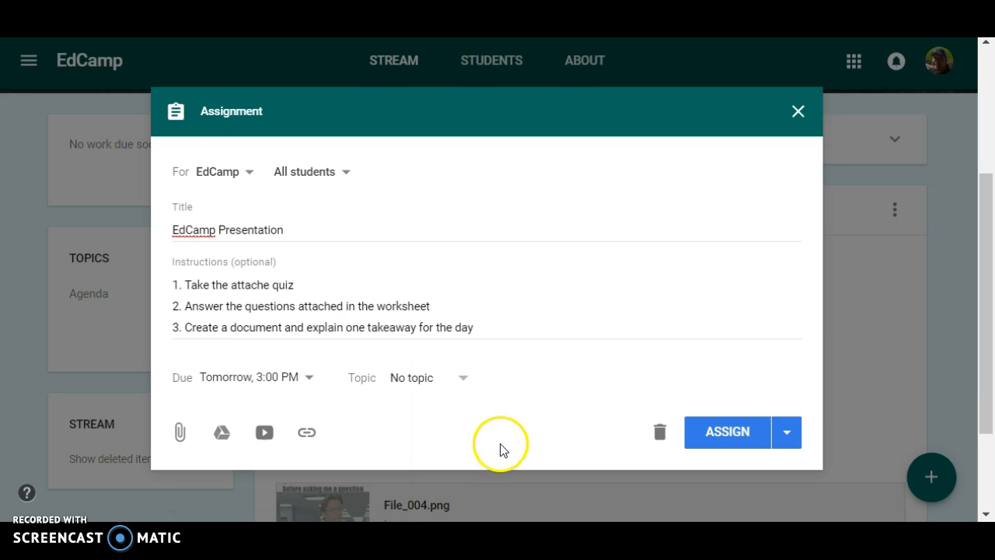
# Create a new topic named "Assignment" for this assignment.
pyautogui.click(464, 384)
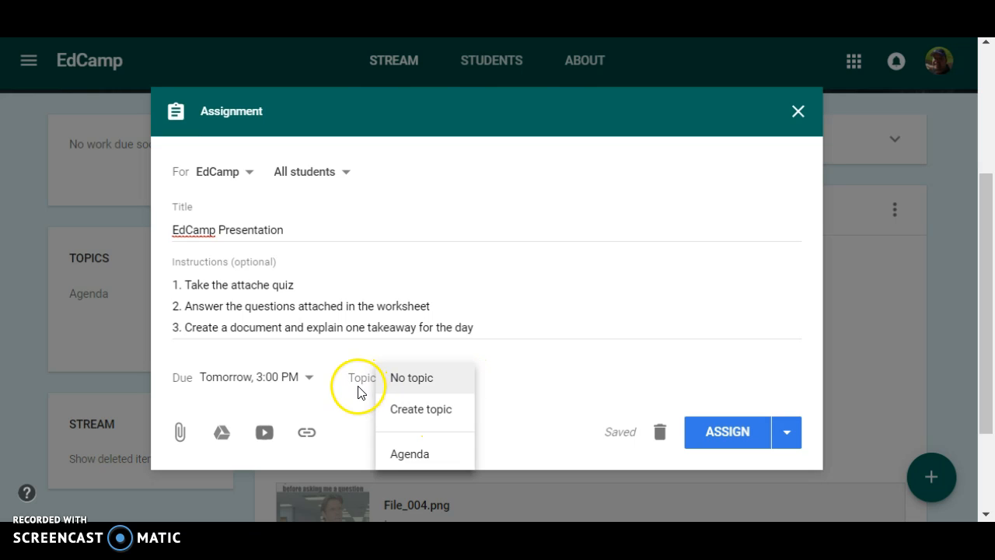
pyautogui.click(415, 412)
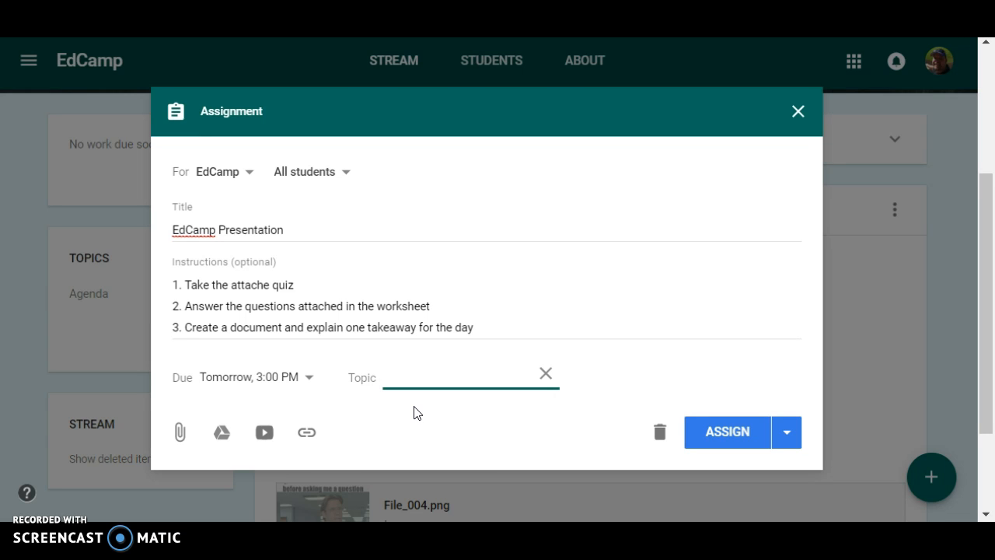
pyautogui.write('Assignem')
pyautogui.write('nt')
pyautogui.press('BackSpace')
pyautogui.press('BackSpace')
pyautogui.press('BackSpace')
pyautogui.press('BackSpace')
pyautogui.write('ment')
pyautogui.click(468, 424)
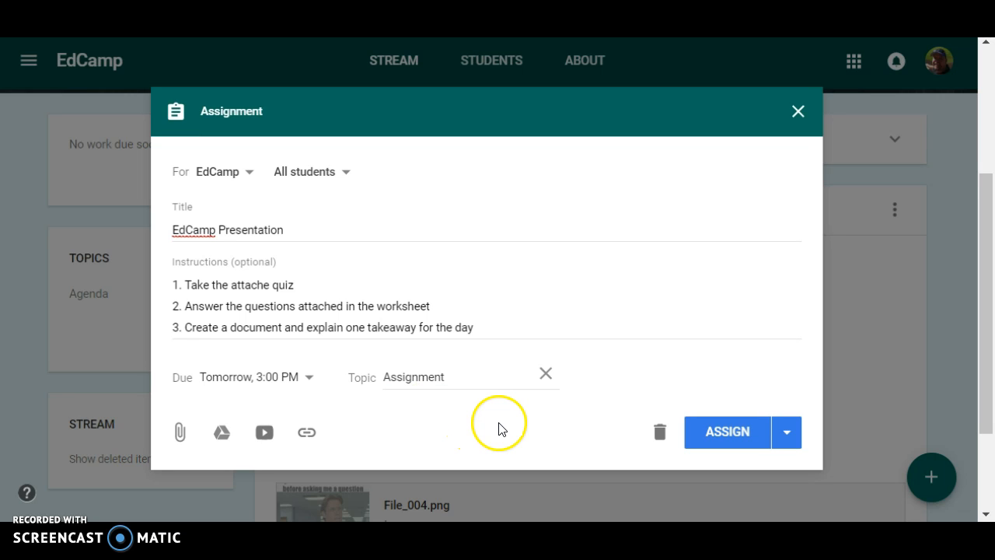
pyautogui.click(564, 375)
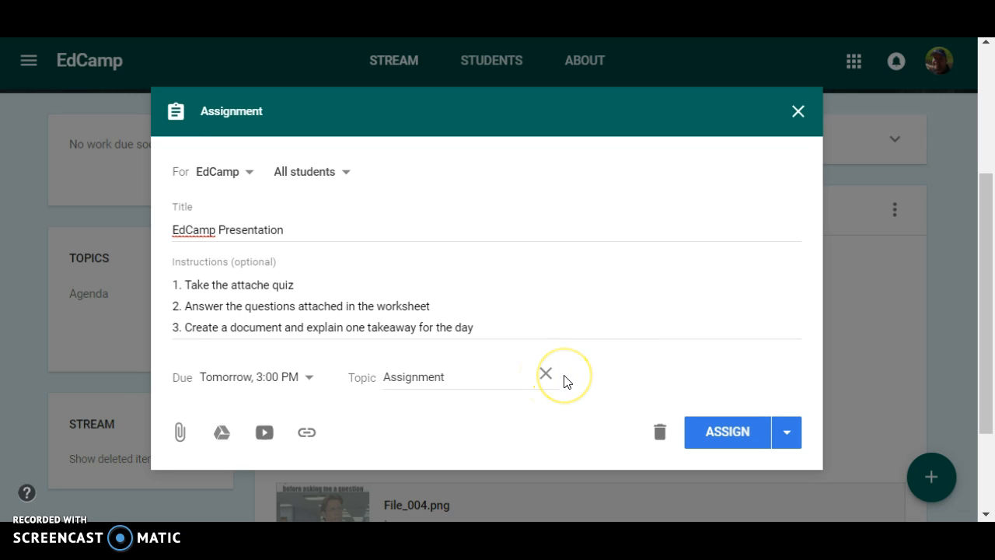
pyautogui.click(416, 403)
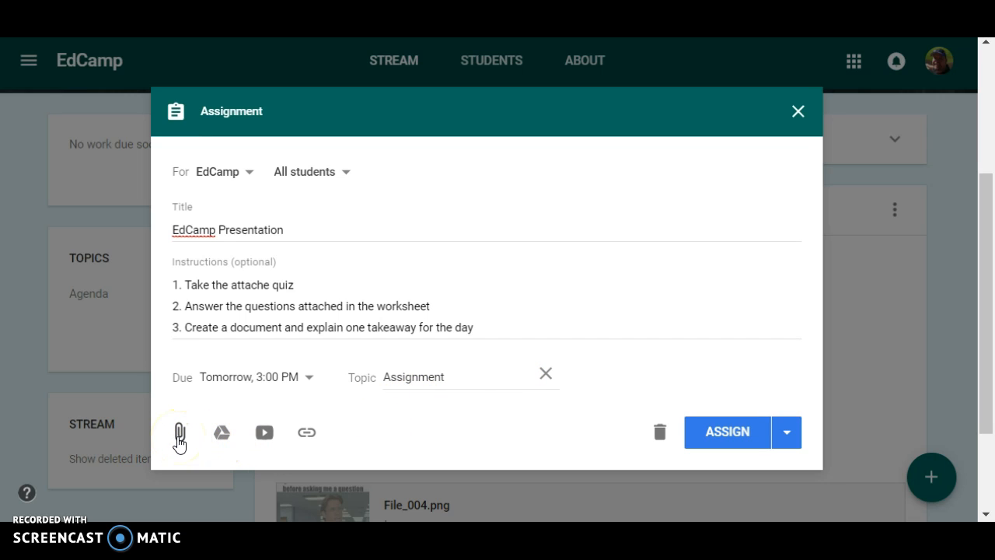
# Attach the "7 habits action plan" document from the APL Student Resources folder in Google Drive to the assignment.
pyautogui.click(221, 432)
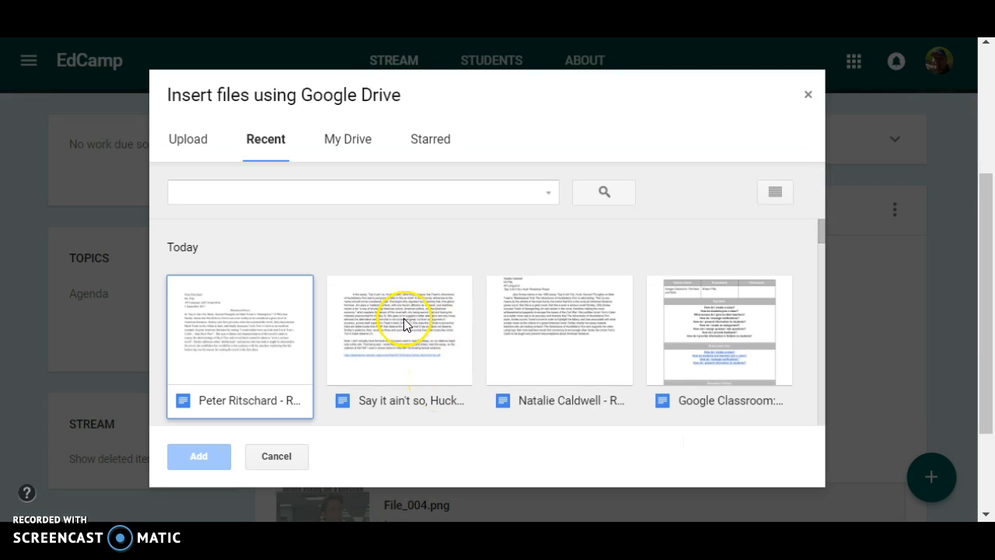
pyautogui.click(344, 139)
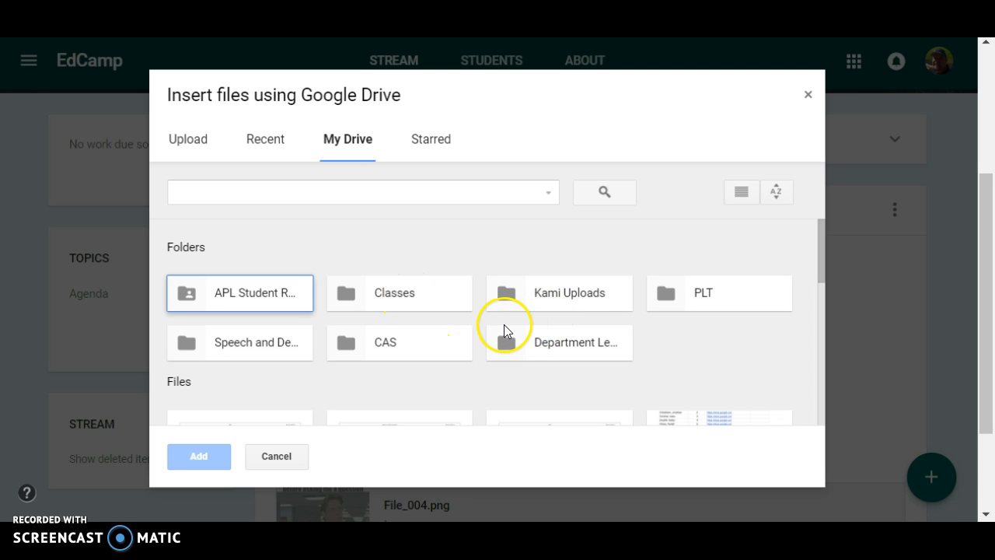
pyautogui.doubleClick(253, 296)
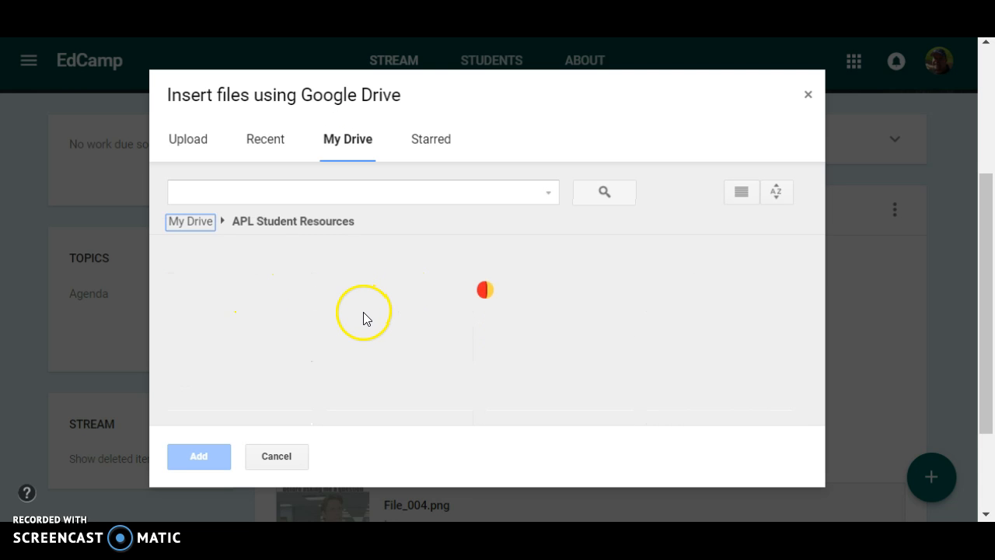
pyautogui.scroll(-5, 412, 323)
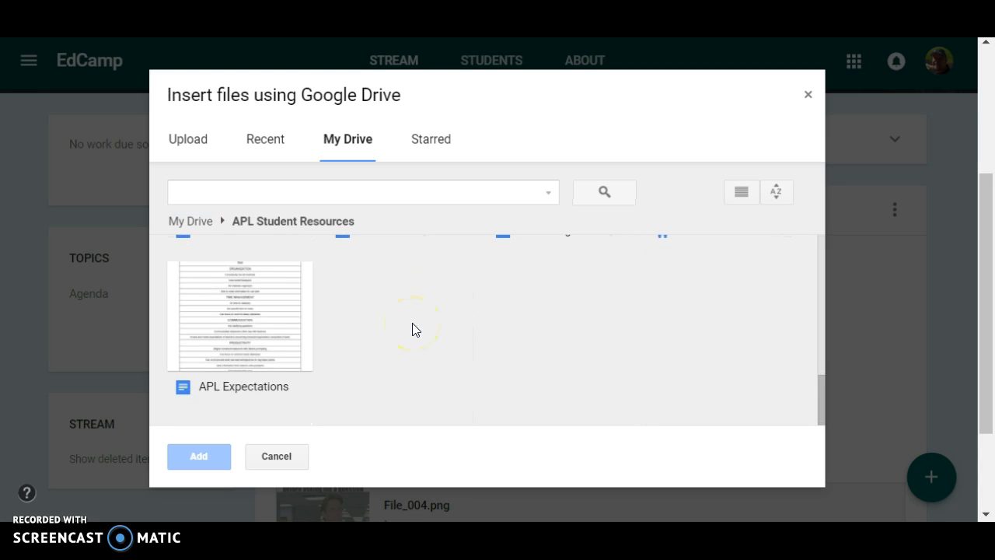
pyautogui.scroll(2, 412, 323)
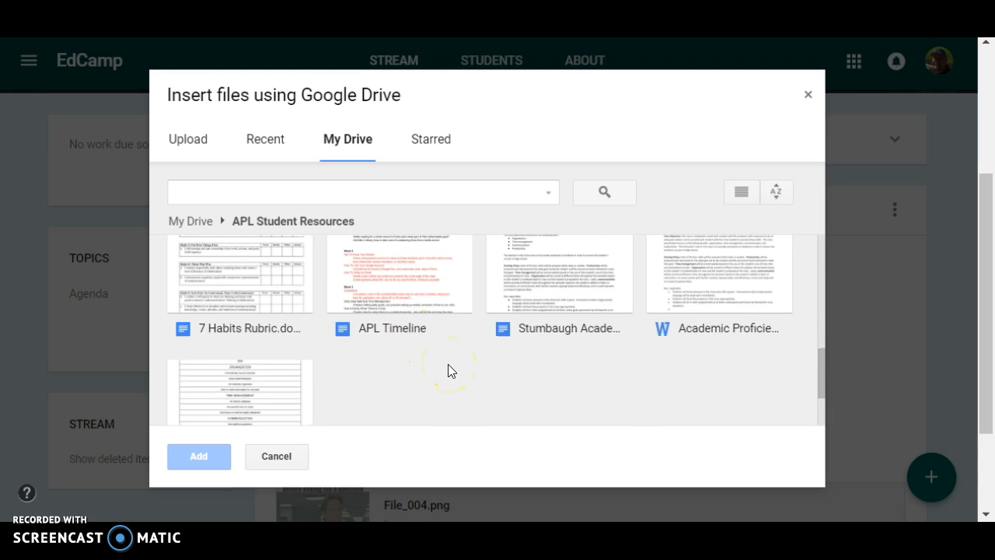
pyautogui.scroll(1, 448, 365)
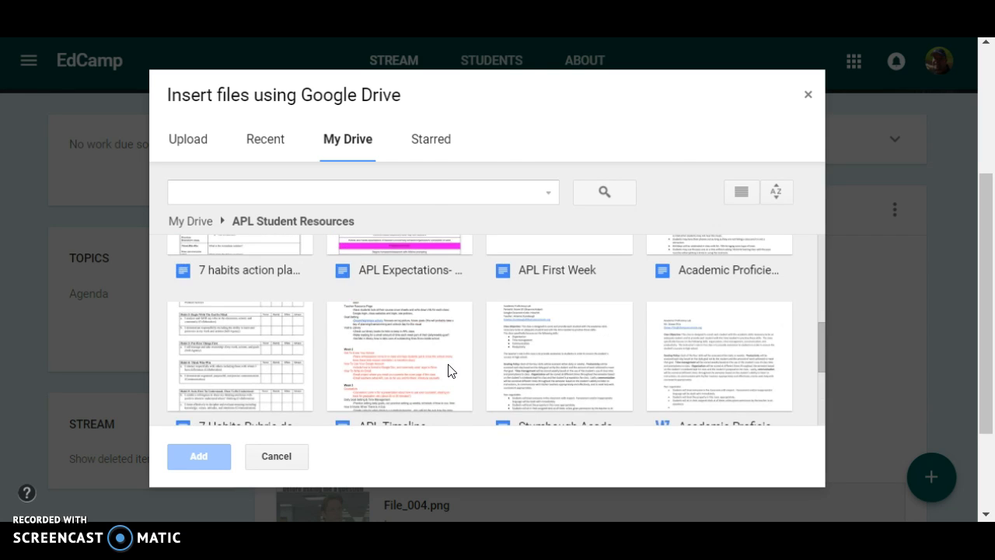
pyautogui.scroll(1, 447, 369)
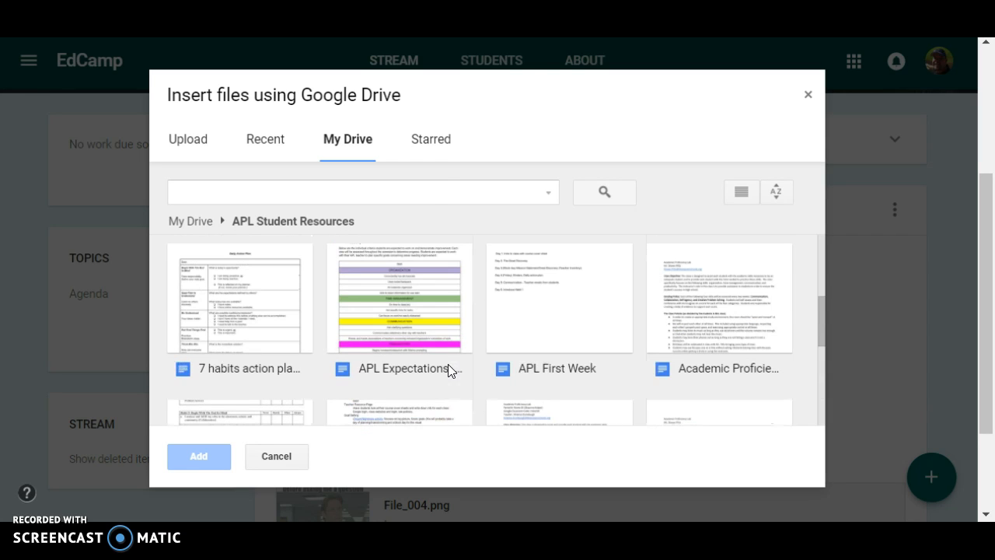
pyautogui.doubleClick(247, 301)
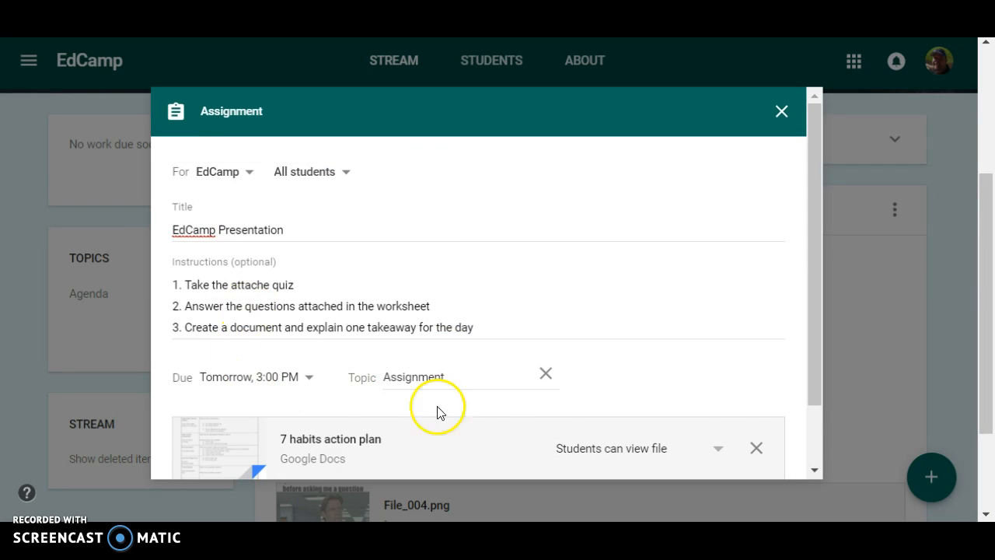
# Set the attached "7 habits action plan" file to make a copy for each student.
pyautogui.moveTo(813, 359); pyautogui.dragTo(818, 409)
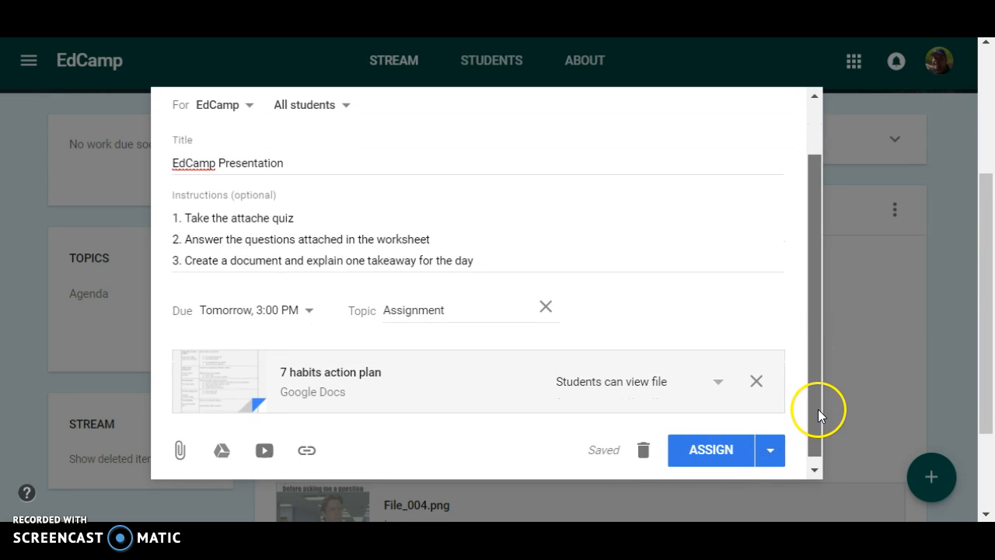
pyautogui.click(718, 386)
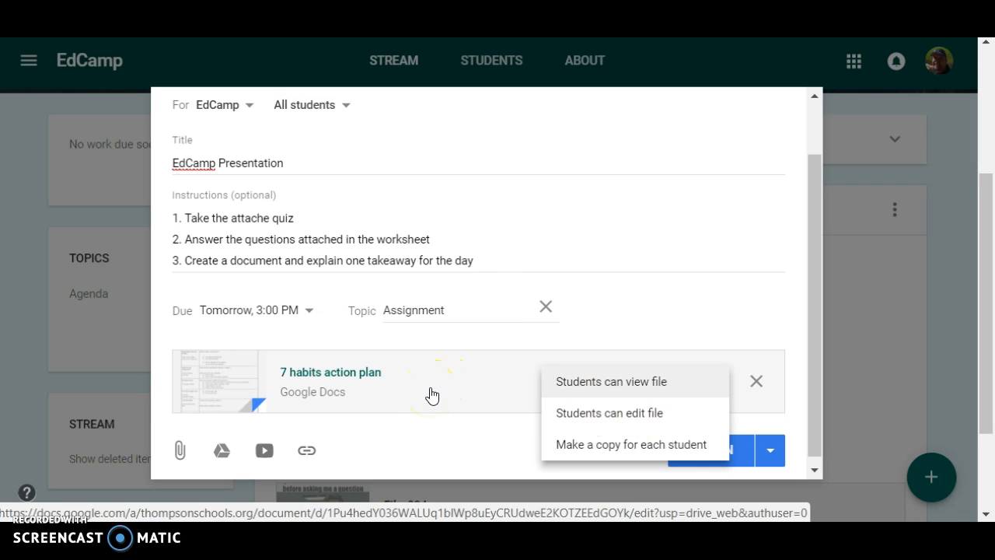
pyautogui.click(602, 449)
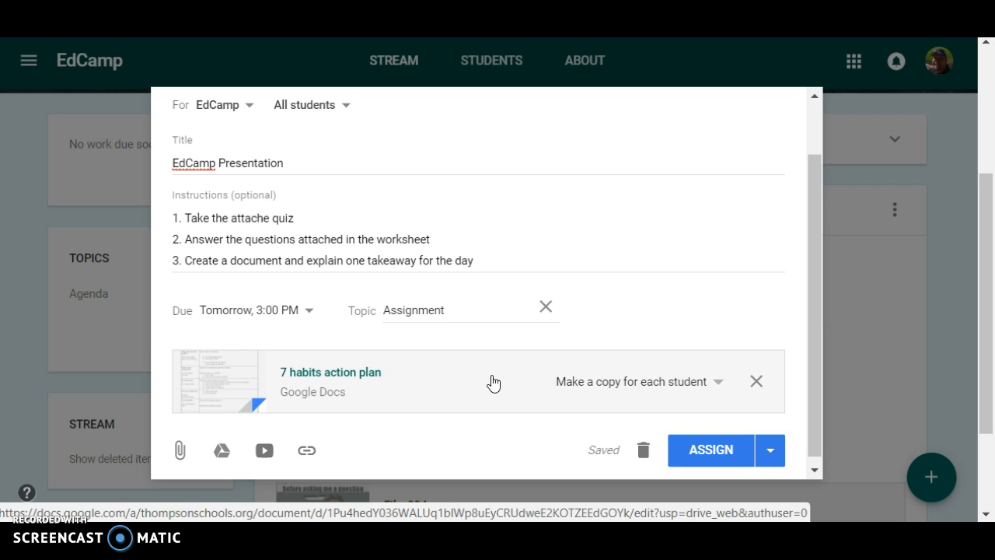
pyautogui.click(336, 392)
pyautogui.click(358, 387)
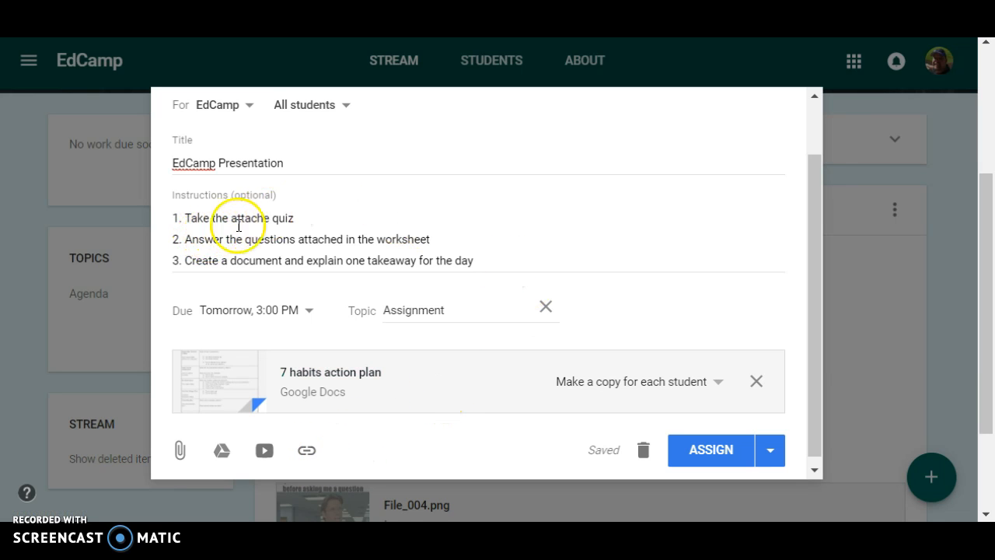
# Attach the "Why Don't We Complain? ~ Buckley Jr." Google Form from the AP Language and Composition class's 50 Essays Multiple Choice folder in Drive.
pyautogui.click(285, 227)
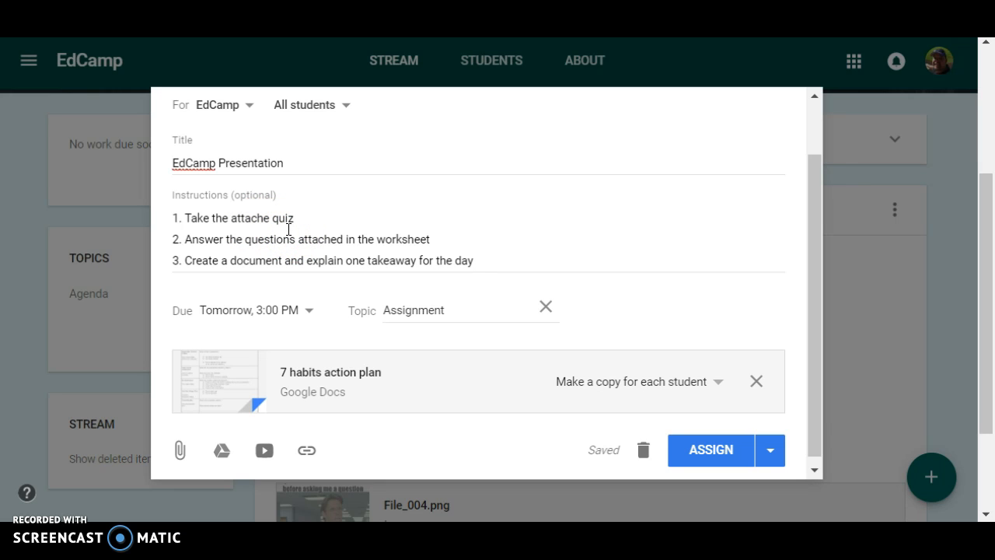
pyautogui.click(262, 226)
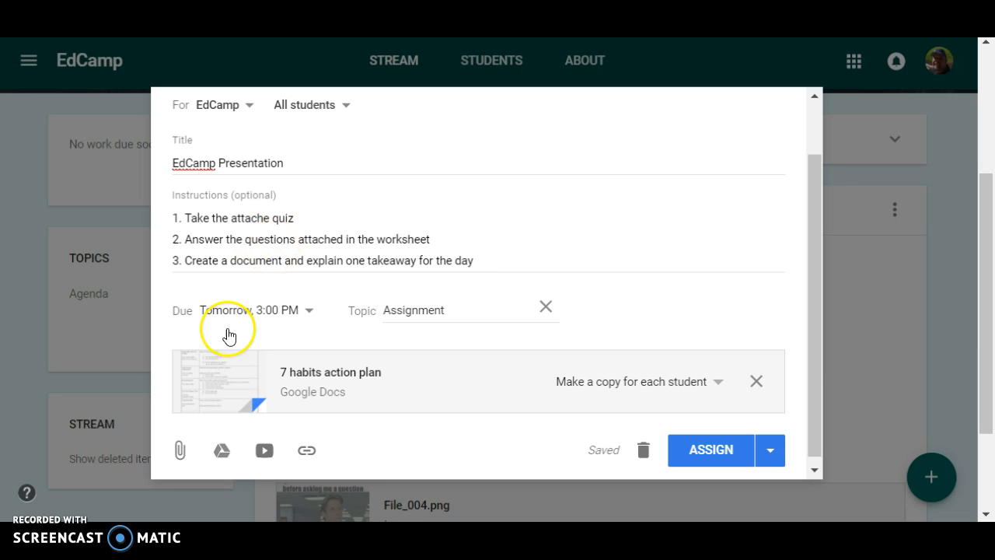
pyautogui.click(221, 453)
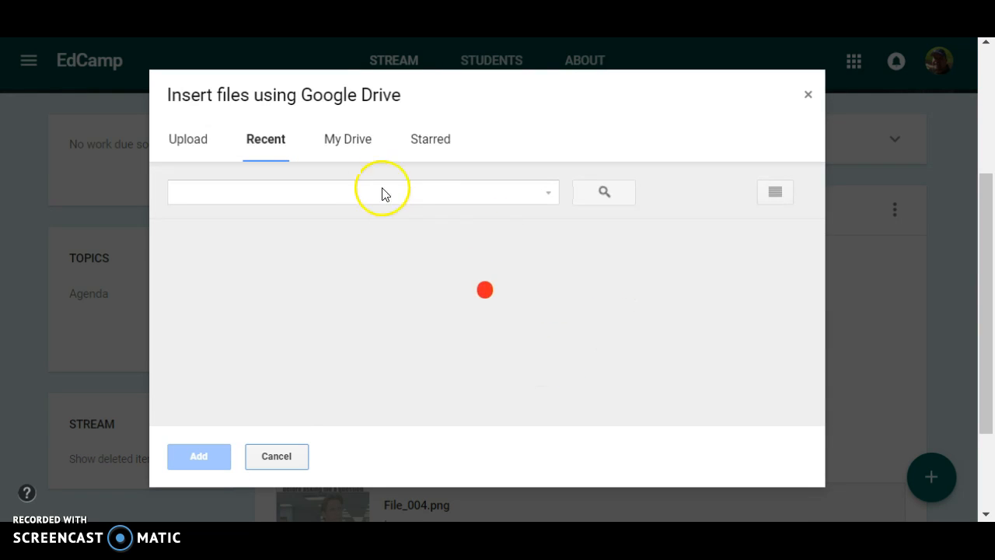
pyautogui.click(349, 141)
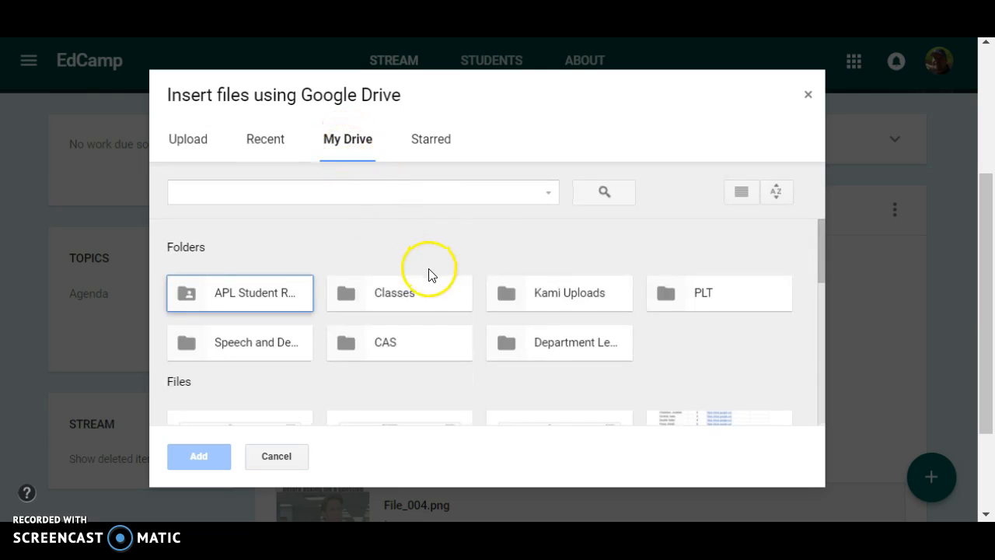
pyautogui.click(395, 298)
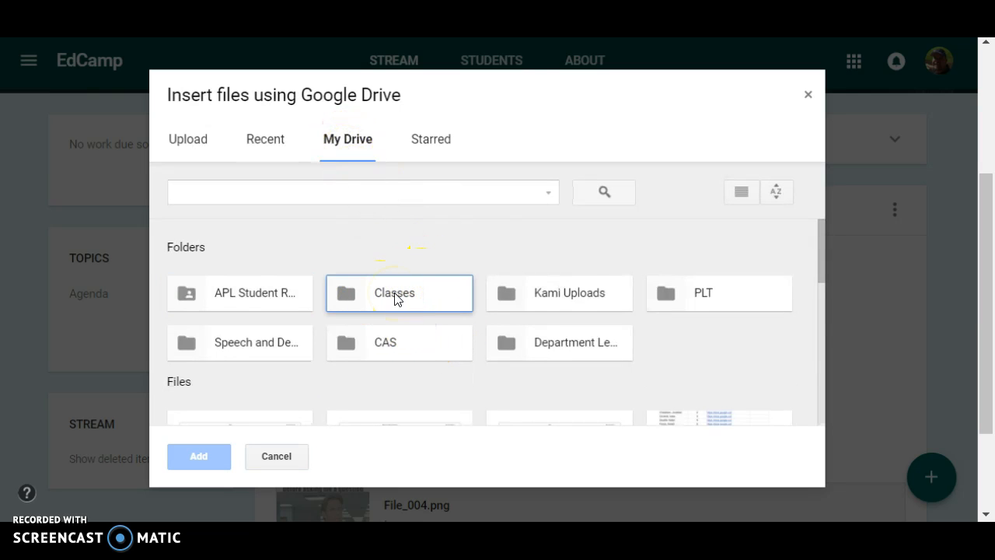
pyautogui.doubleClick(394, 295)
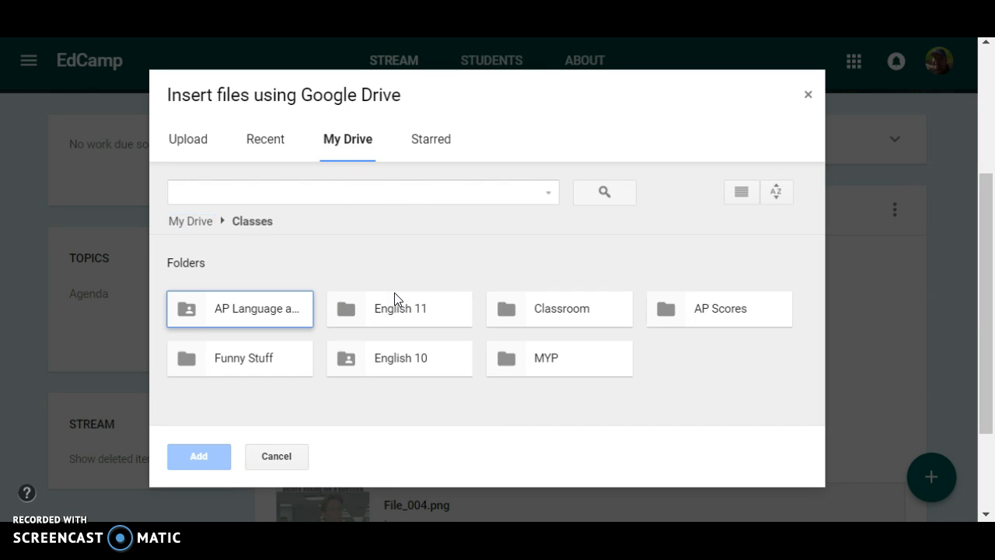
pyautogui.doubleClick(259, 311)
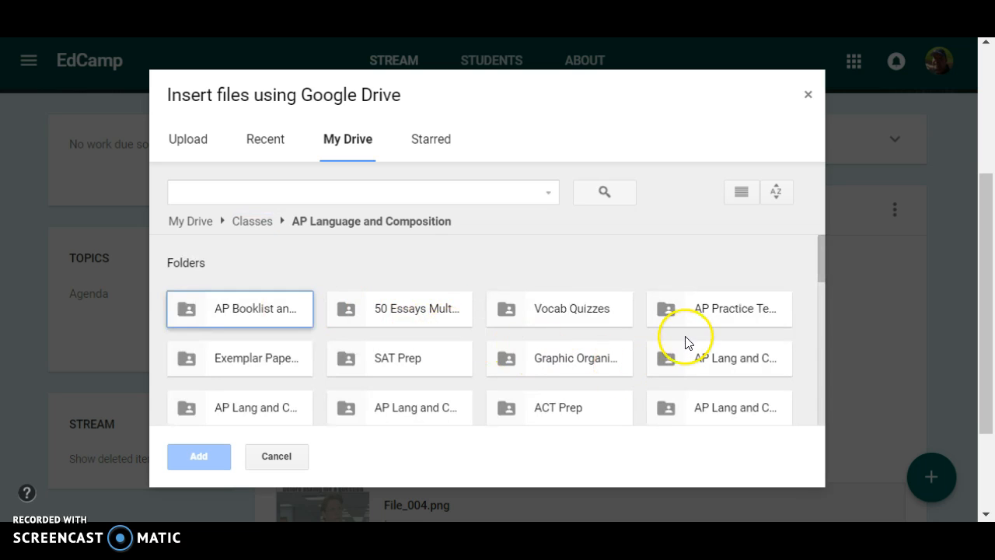
pyautogui.doubleClick(409, 308)
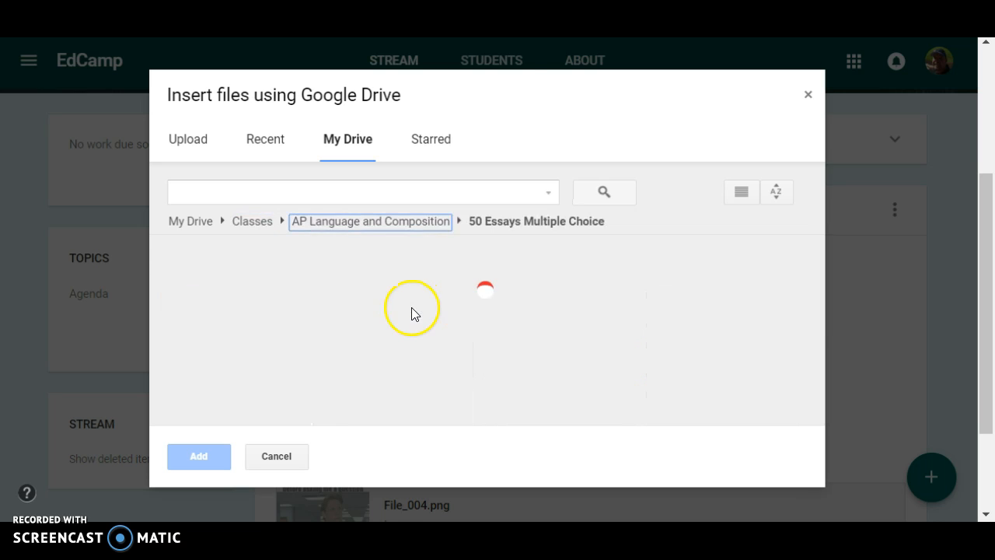
pyautogui.scroll(-2, 431, 296)
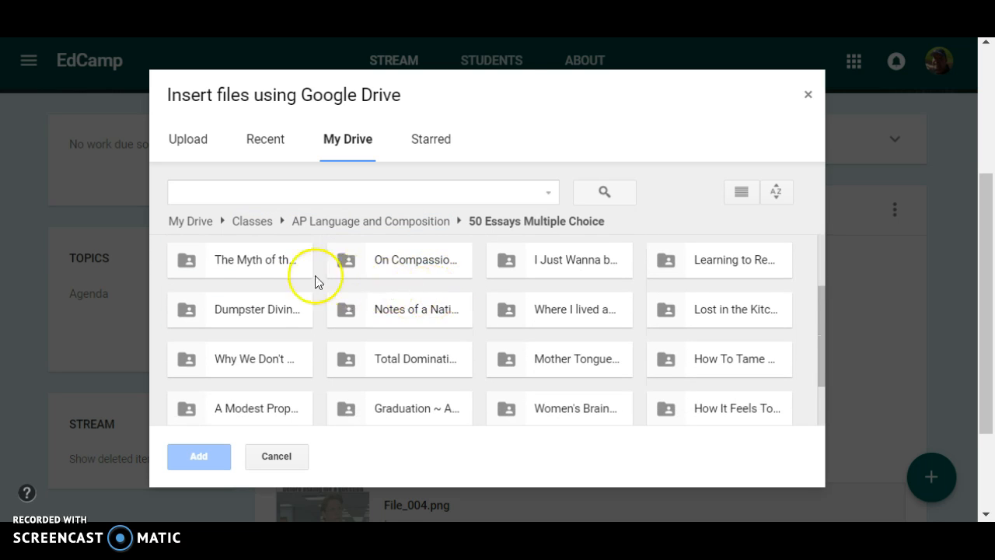
pyautogui.doubleClick(256, 364)
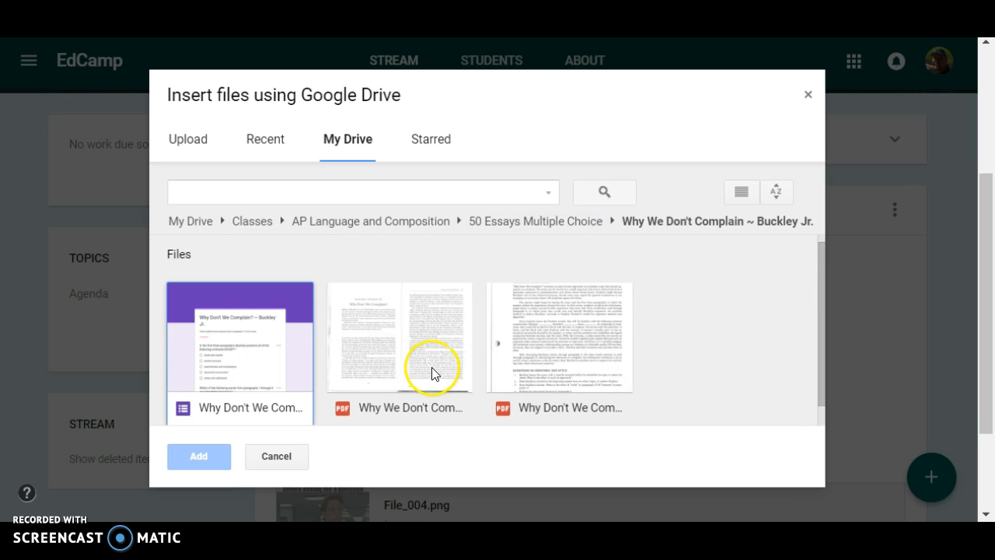
pyautogui.doubleClick(271, 356)
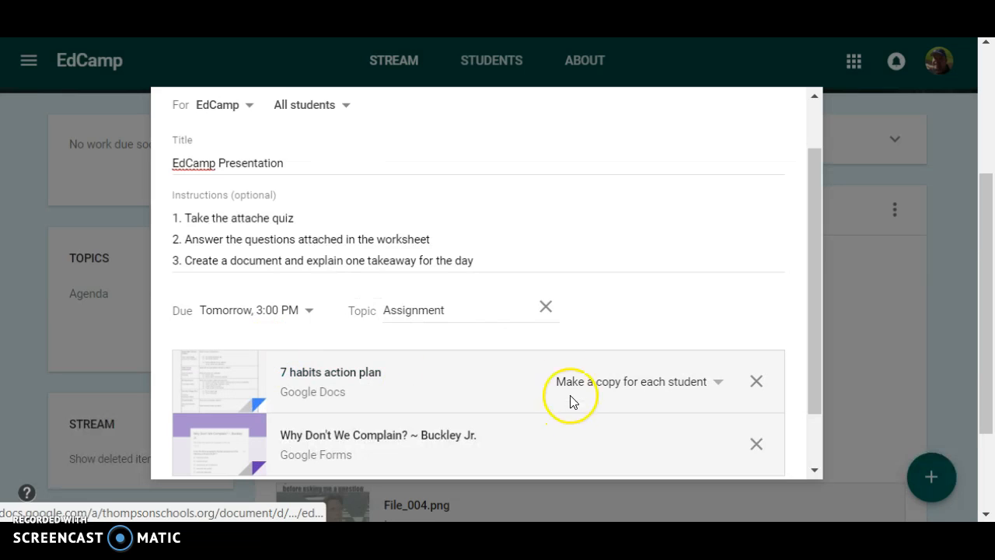
pyautogui.scroll(-2, 637, 322)
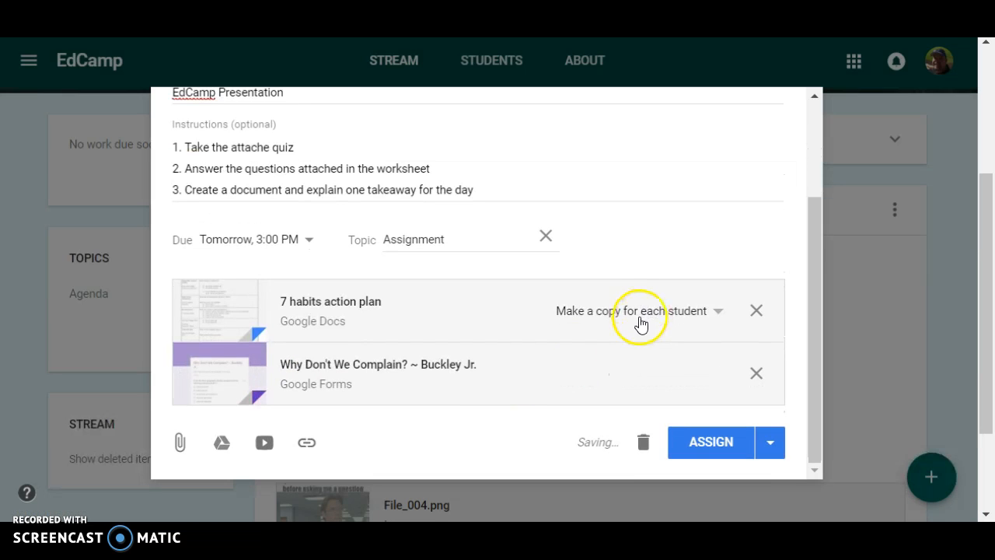
# Open the attached "Why Don't We Complain?" form and look through its multiple-choice questions.
pyautogui.click(345, 394)
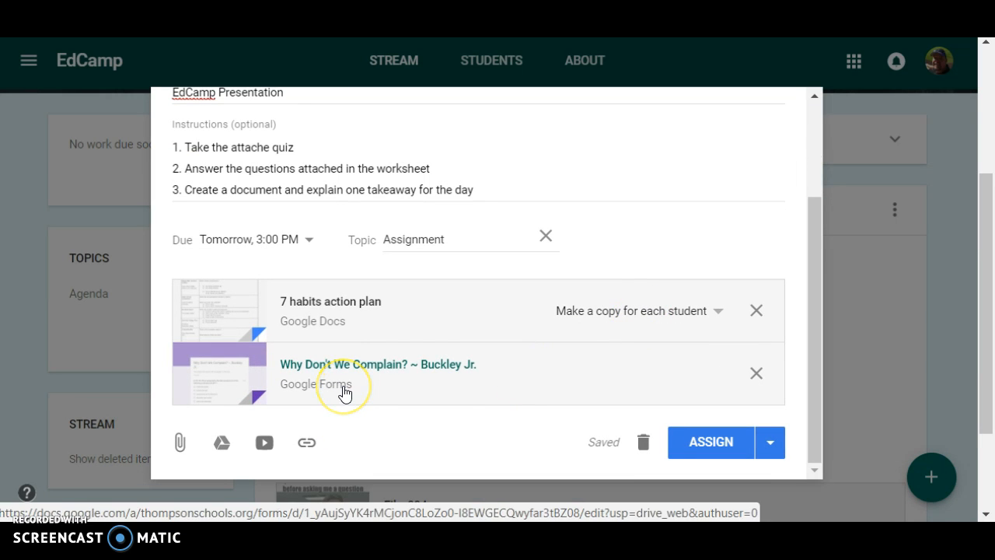
pyautogui.click(344, 365)
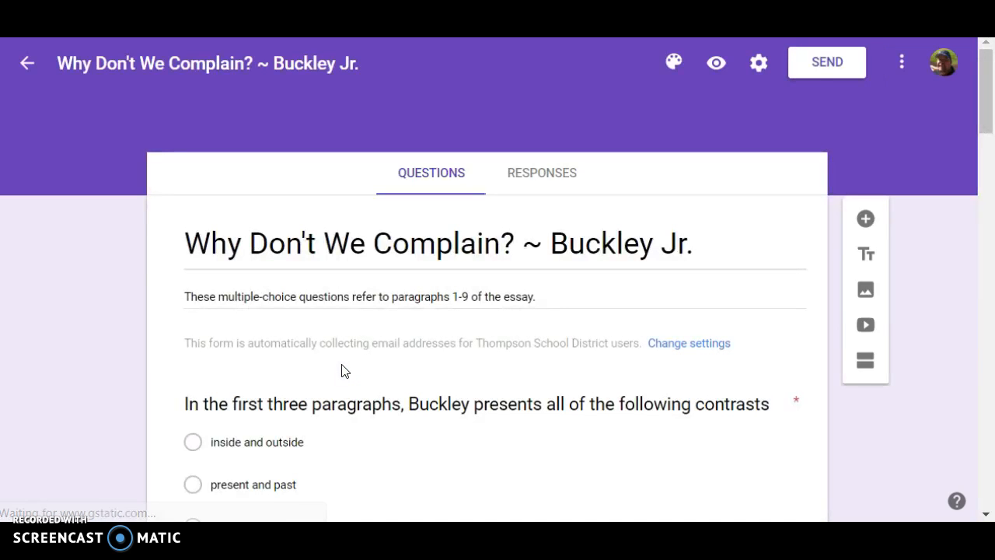
pyautogui.click(549, 356)
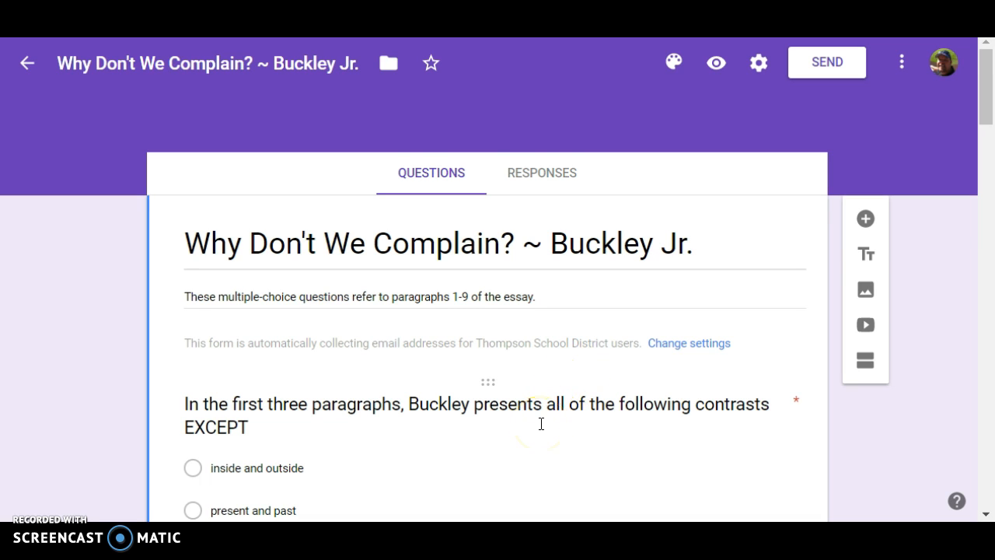
pyautogui.scroll(-1, 541, 424)
pyautogui.scroll(-1, 549, 397)
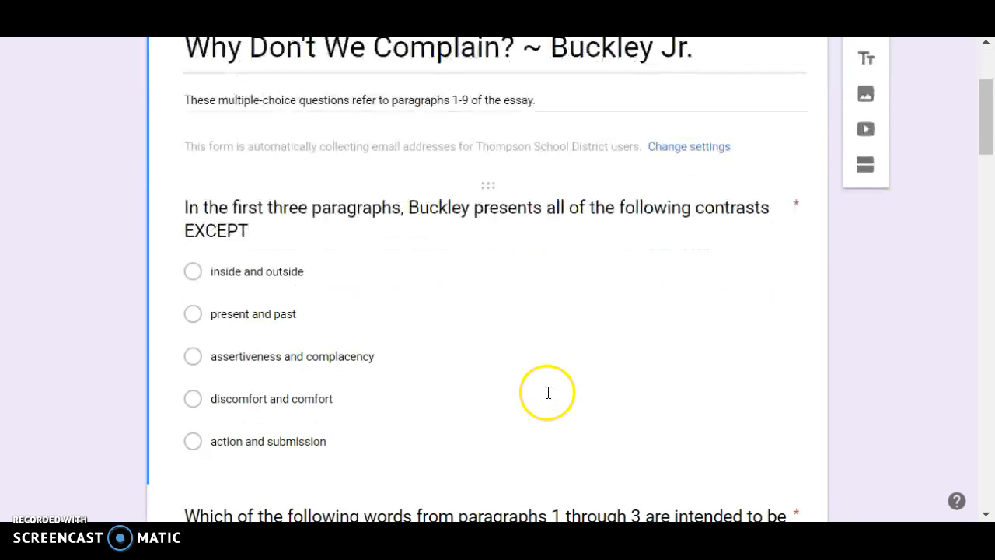
pyautogui.scroll(-3, 548, 393)
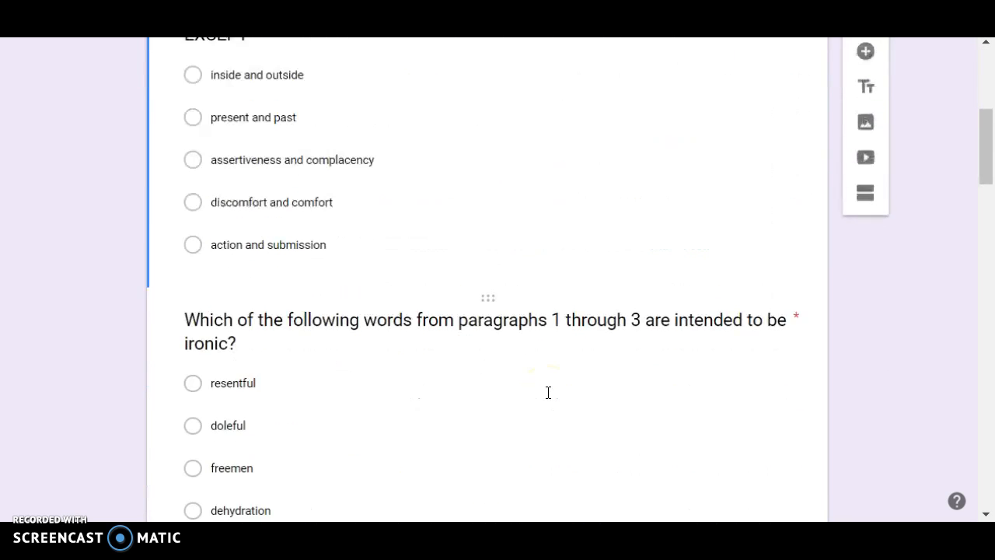
pyautogui.scroll(3, 548, 393)
pyautogui.scroll(3, 547, 393)
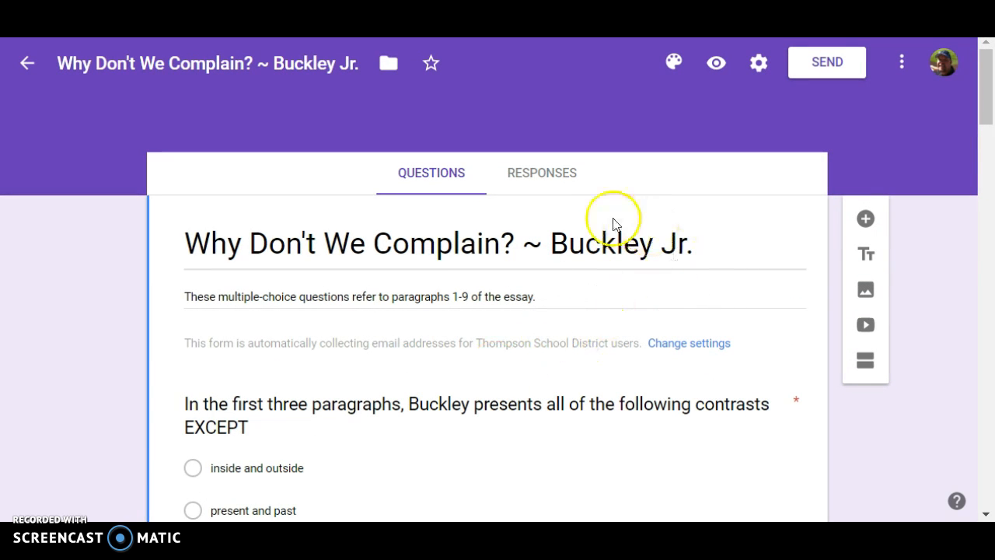
# Review the form's quiz settings, including the quiz mode and grade release options, and save them.
pyautogui.click(760, 68)
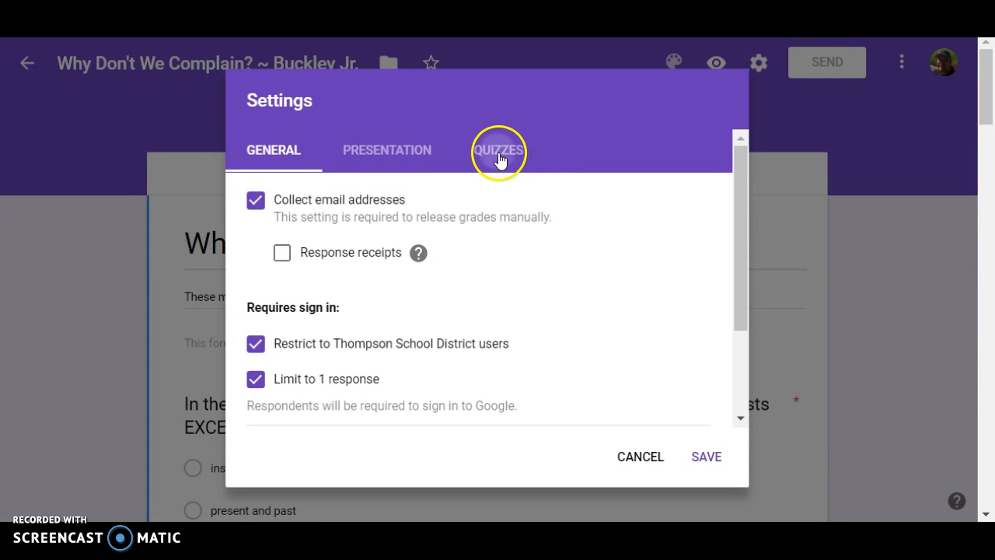
pyautogui.click(499, 156)
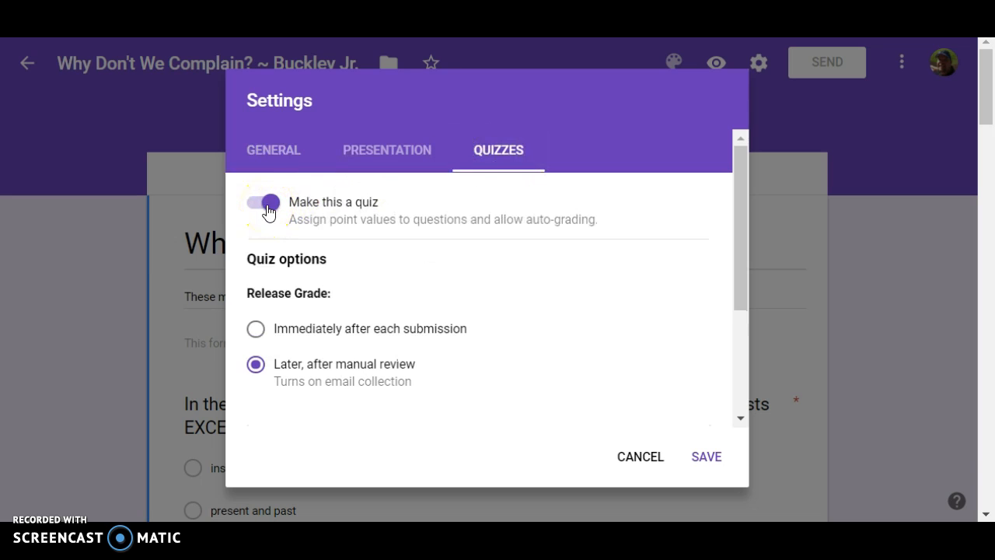
pyautogui.click(704, 458)
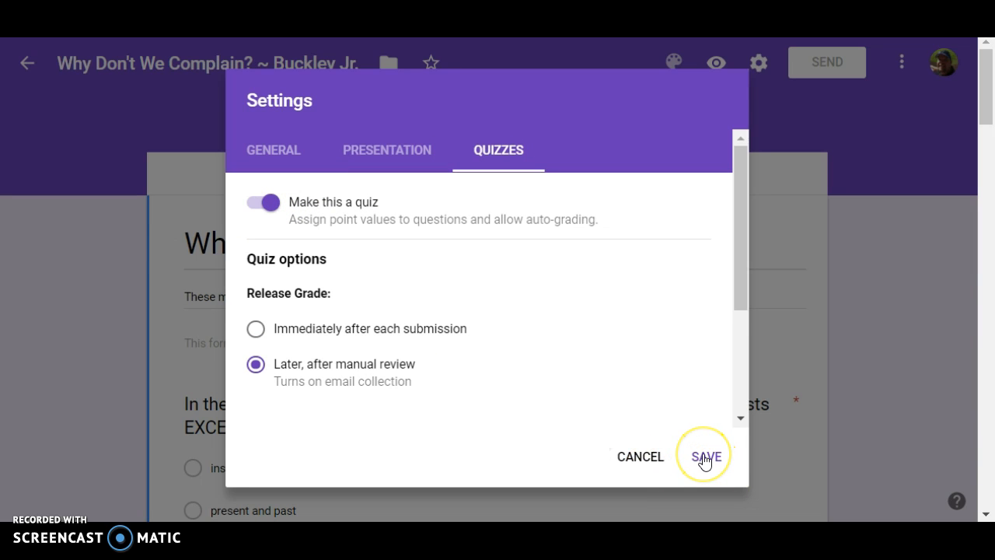
pyautogui.click(704, 460)
# Examine the first question's marked correct answer and the point value in its answer key.
pyautogui.scroll(-1, 631, 396)
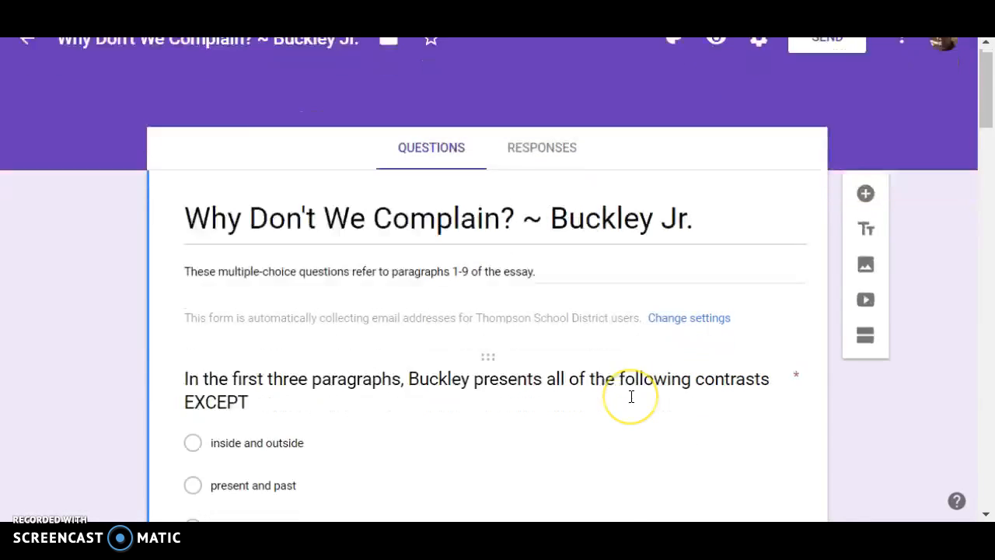
pyautogui.scroll(-2, 631, 396)
pyautogui.click(492, 361)
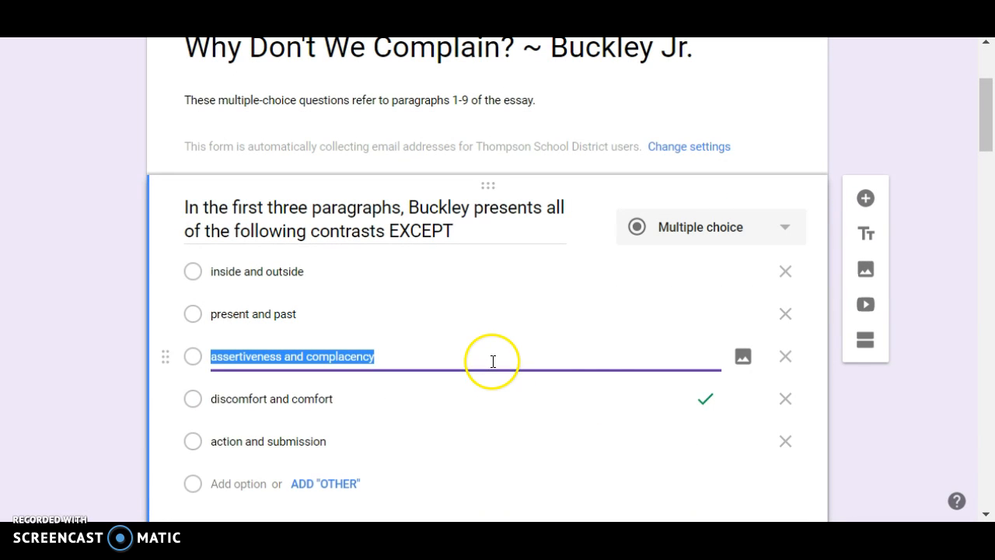
pyautogui.scroll(-1, 526, 438)
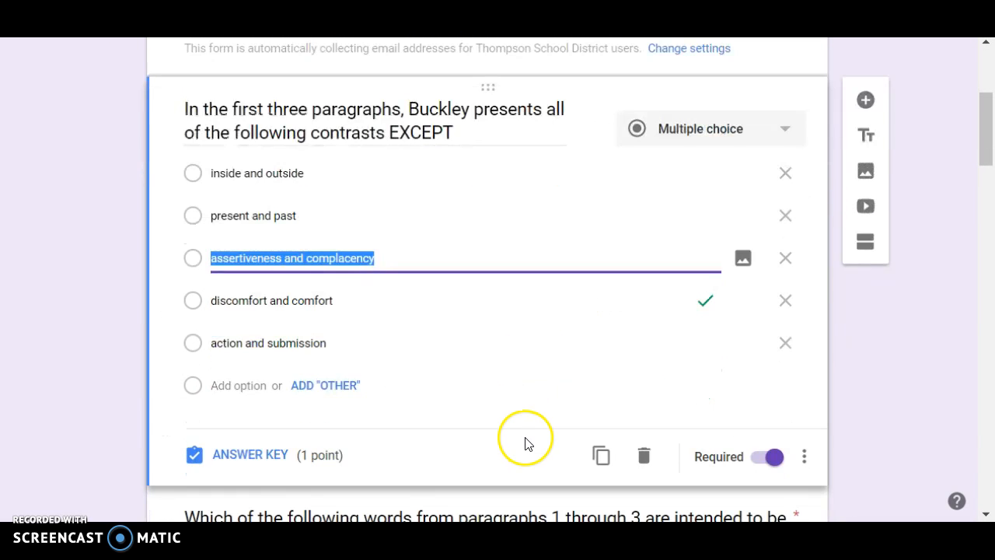
pyautogui.scroll(3, 525, 443)
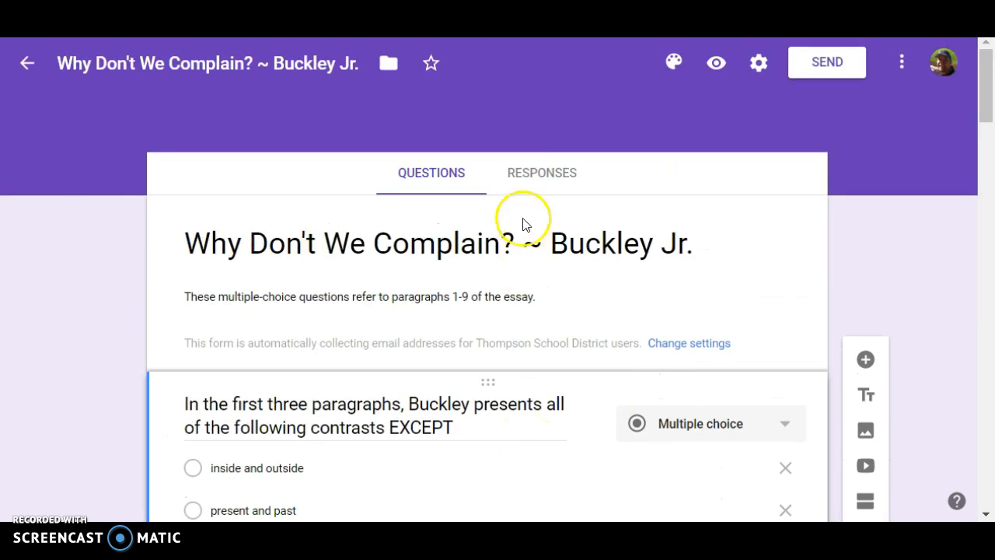
# Turn on accepting responses for the form, and return to the assignment in Google Classroom.
pyautogui.click(547, 179)
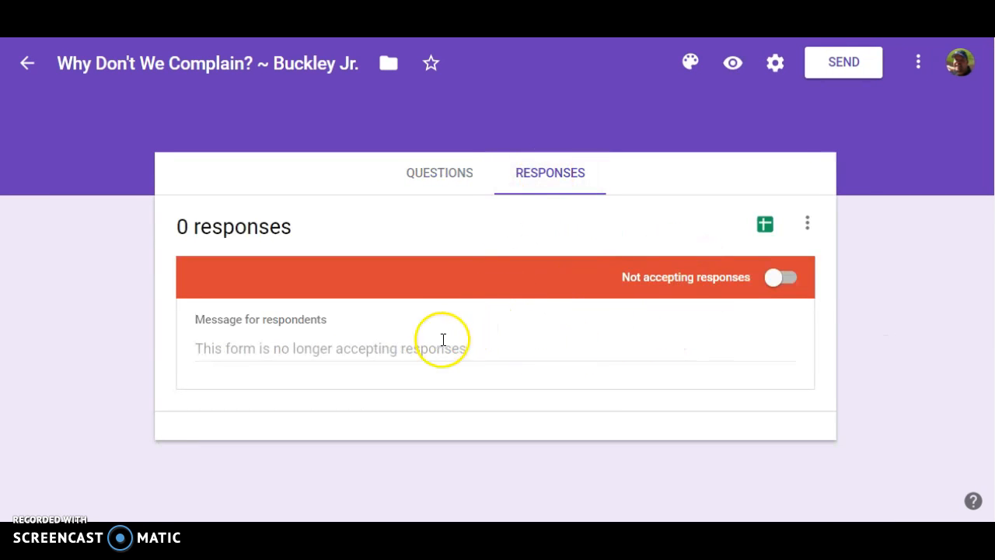
pyautogui.click(781, 278)
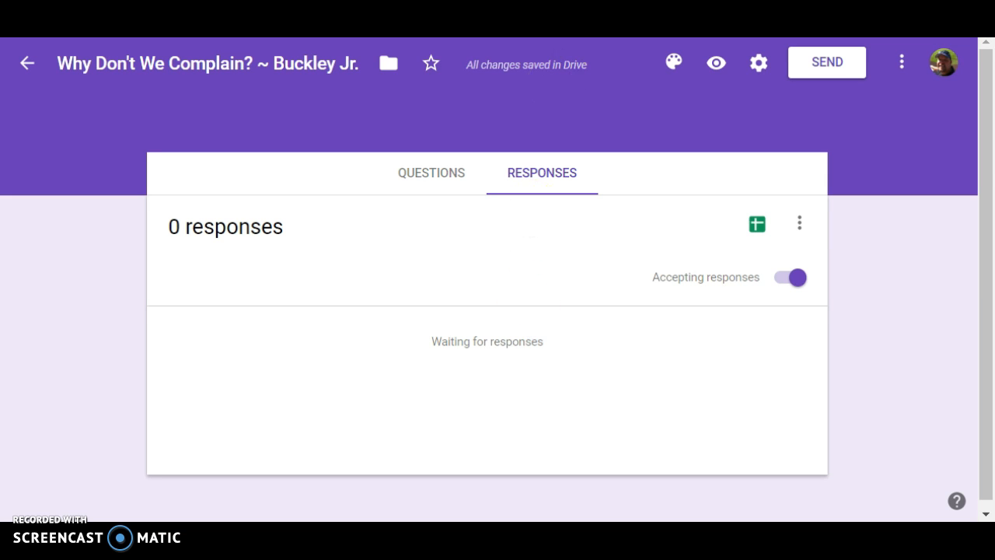
pyautogui.hotkey('ctrl', 'w')
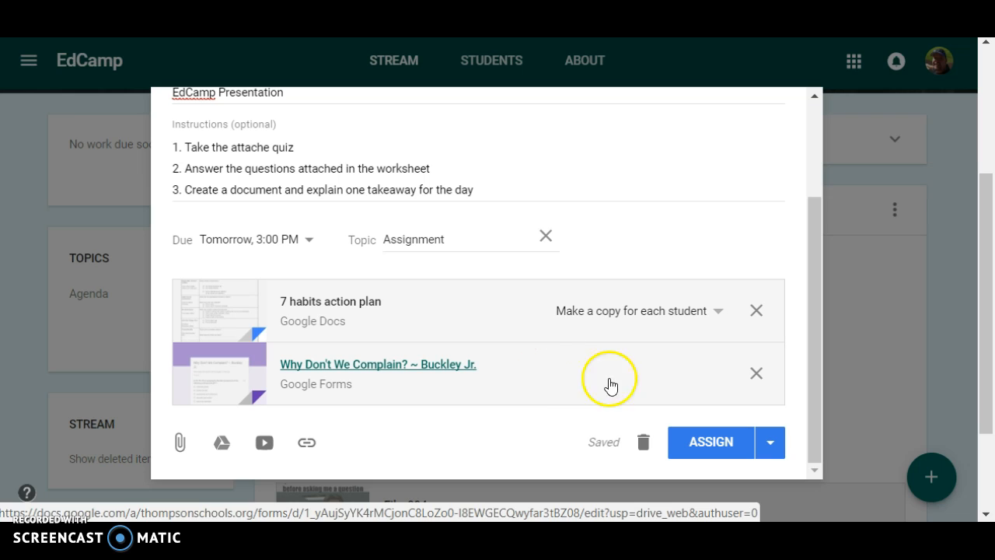
# Assign the "EdCamp Presentation" assignment to the EdCamp class.
pyautogui.click(390, 368)
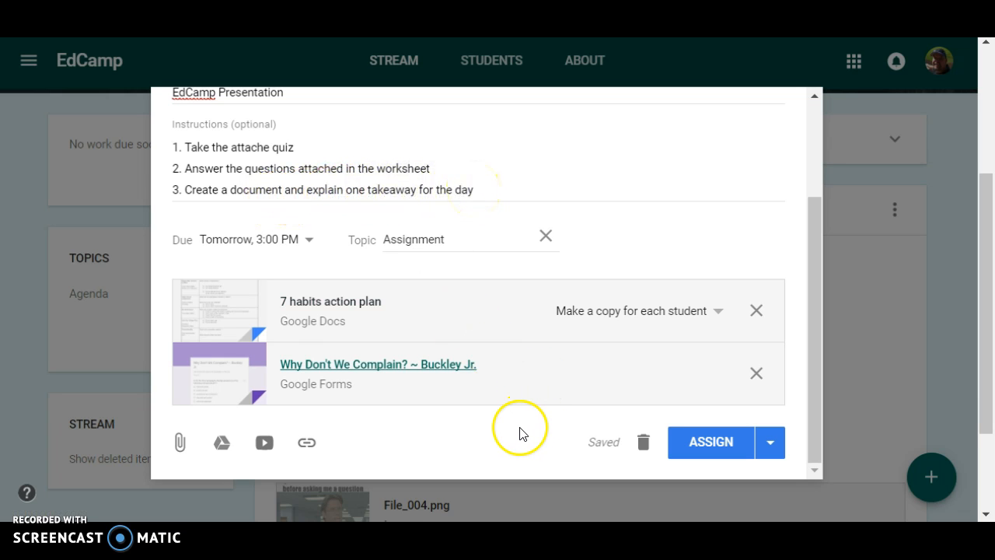
pyautogui.click(710, 443)
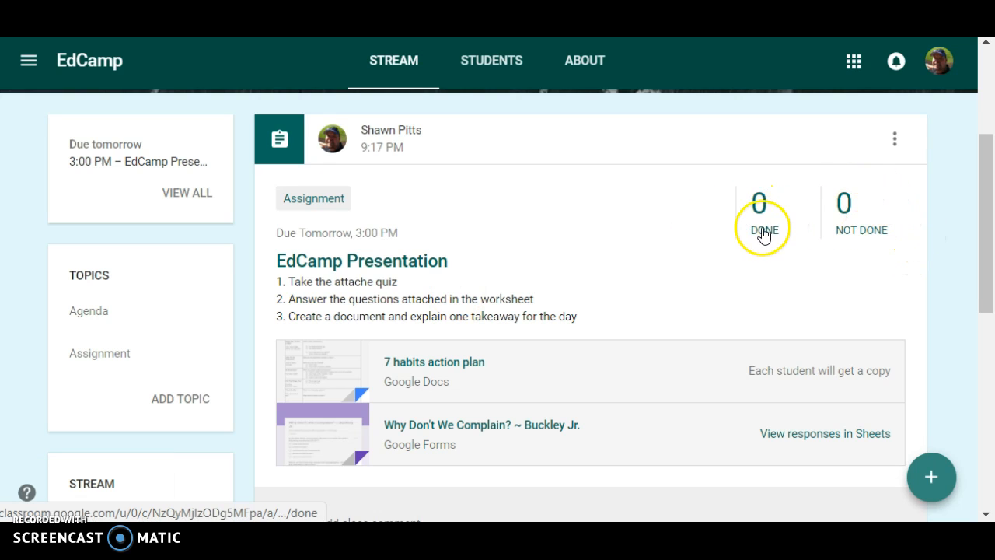
# Review the posted assignment's completion status, attachments and class comment area, and check the class's student roster before returning to the stream.
pyautogui.click(851, 206)
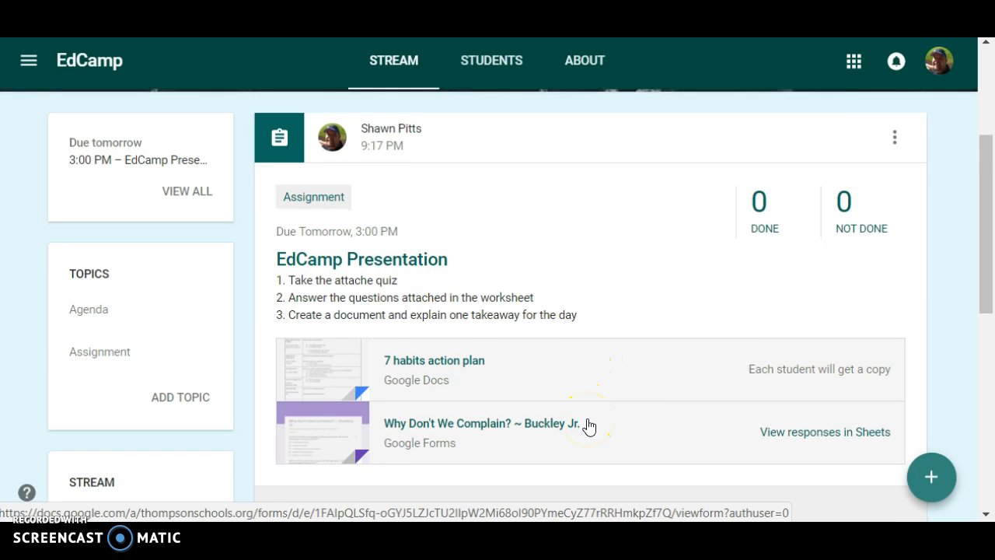
pyautogui.scroll(-1, 588, 424)
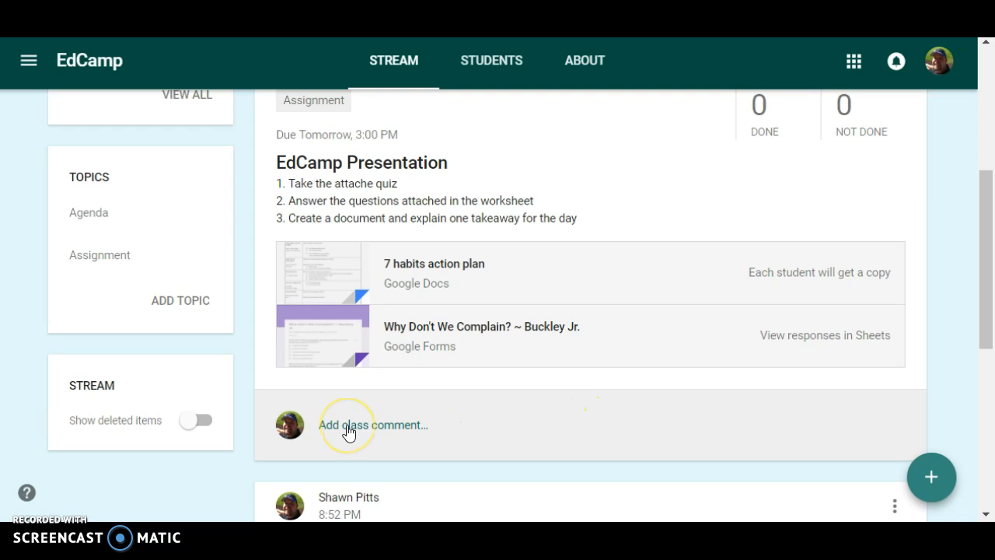
pyautogui.click(342, 434)
pyautogui.scroll(1, 820, 432)
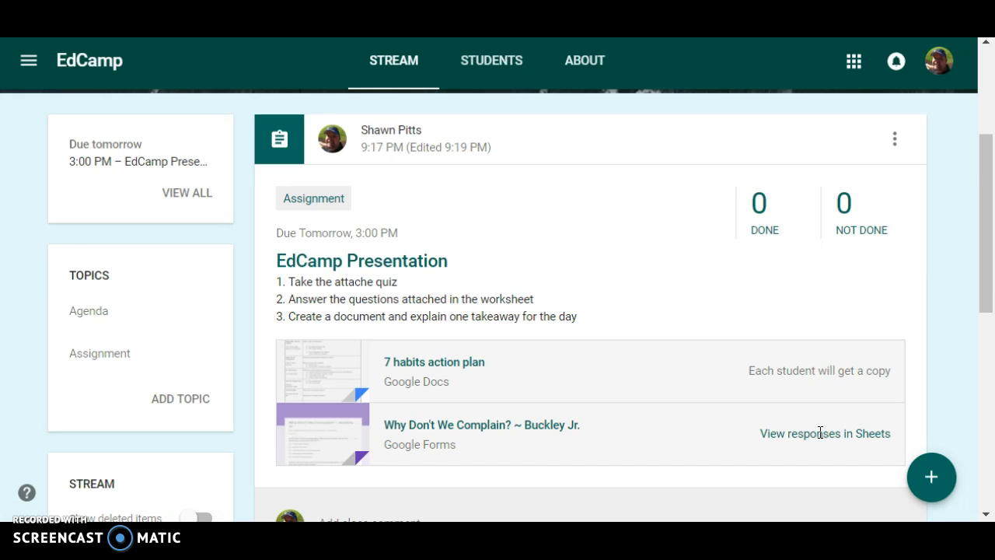
pyautogui.click(491, 60)
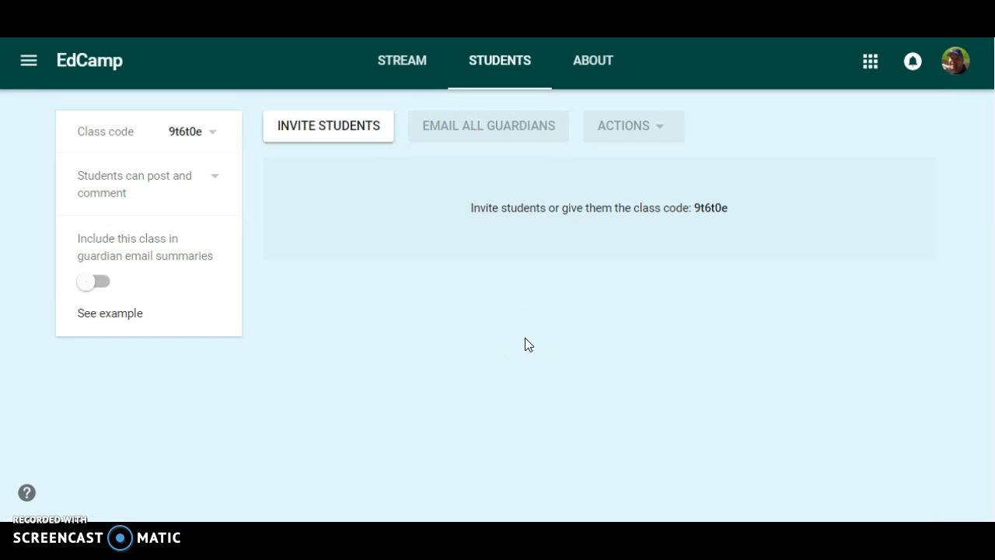
pyautogui.click(403, 69)
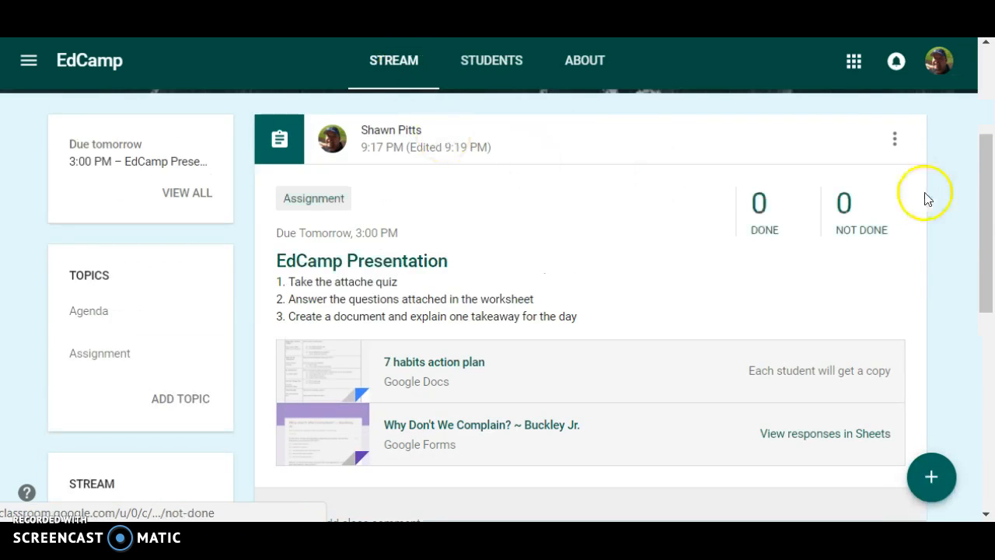
# Open the posted "EdCamp Presentation" assignment for editing, review its settings and attachments, and cancel without saving.
pyautogui.click(895, 143)
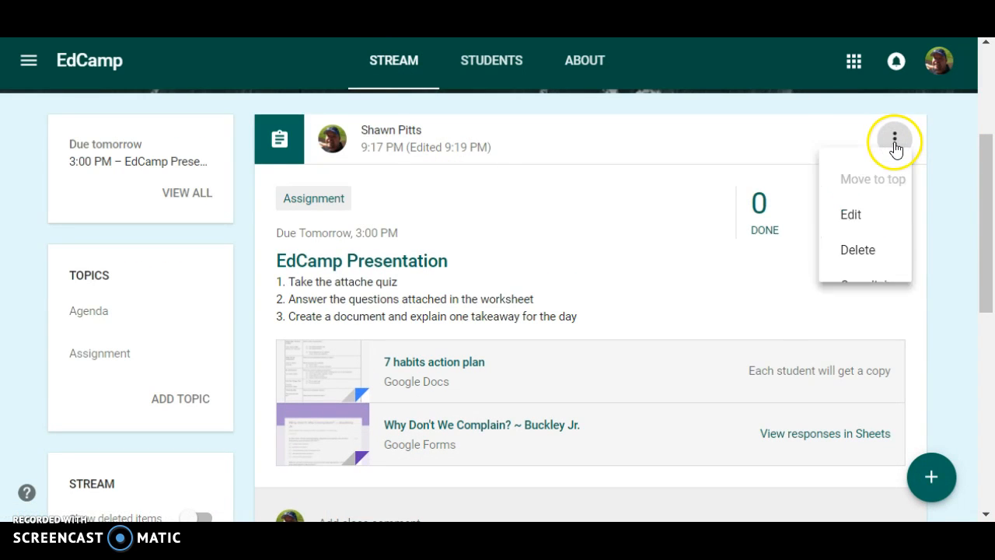
pyautogui.click(842, 236)
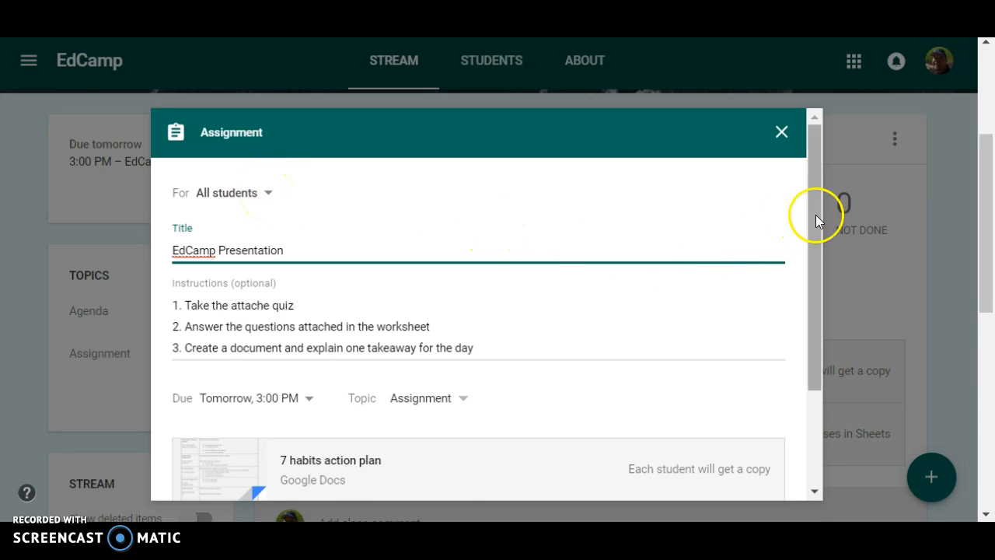
pyautogui.moveTo(815, 215); pyautogui.dragTo(826, 330)
pyautogui.click(754, 468)
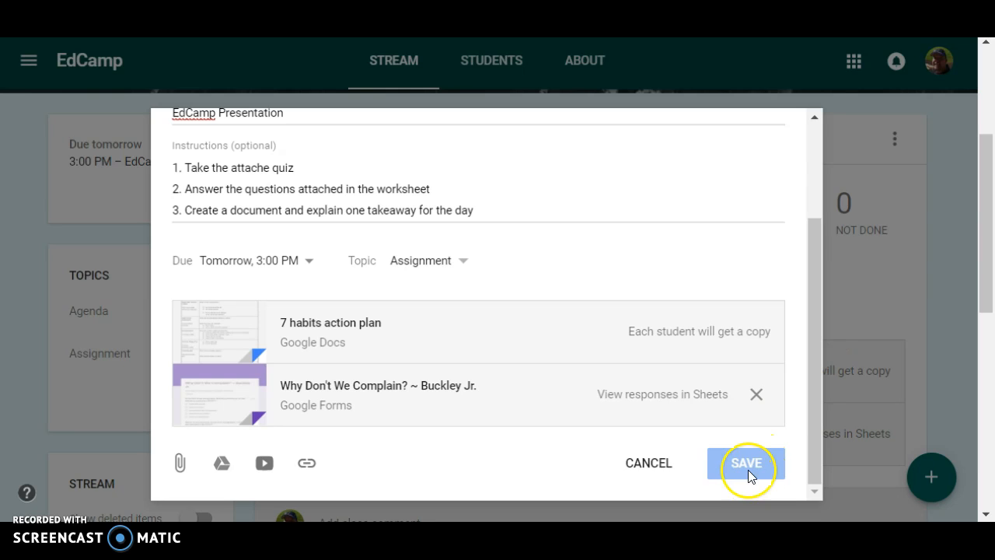
pyautogui.click(651, 466)
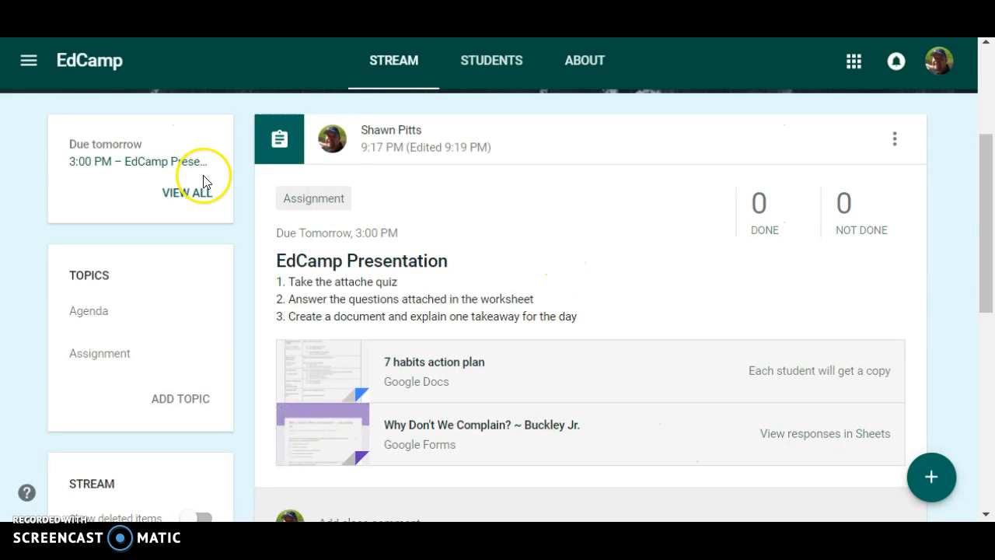
# Switch to the 2017-2018 AP Language class and open the "Rhetorical Precis: 'Say It Ain't So, Huck" assignment for editing.
pyautogui.click(28, 61)
pyautogui.click(111, 336)
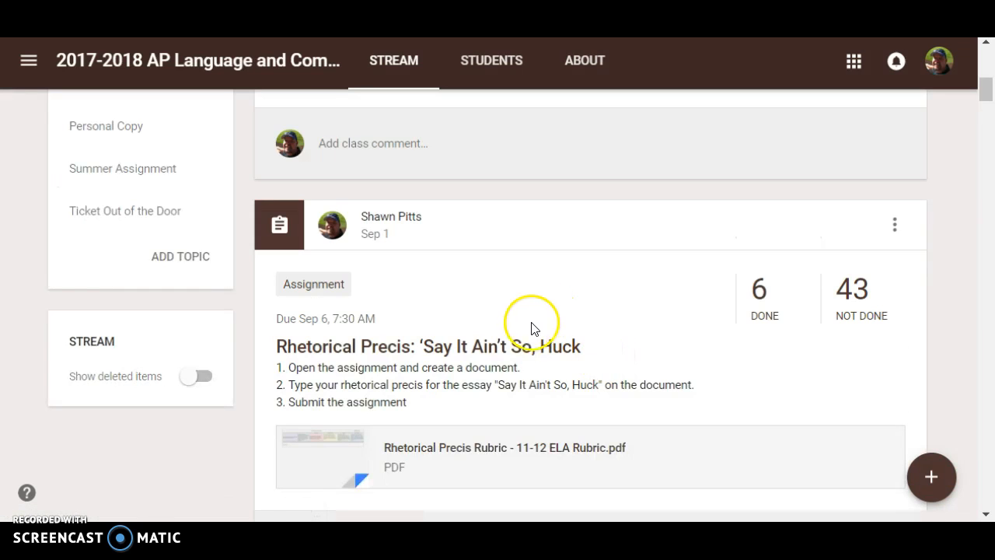
pyautogui.click(895, 226)
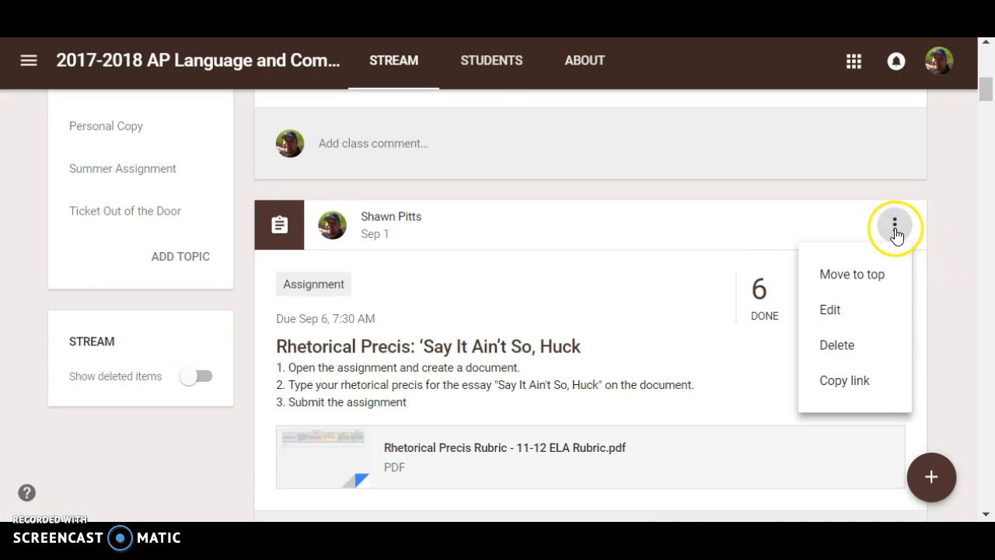
pyautogui.click(829, 308)
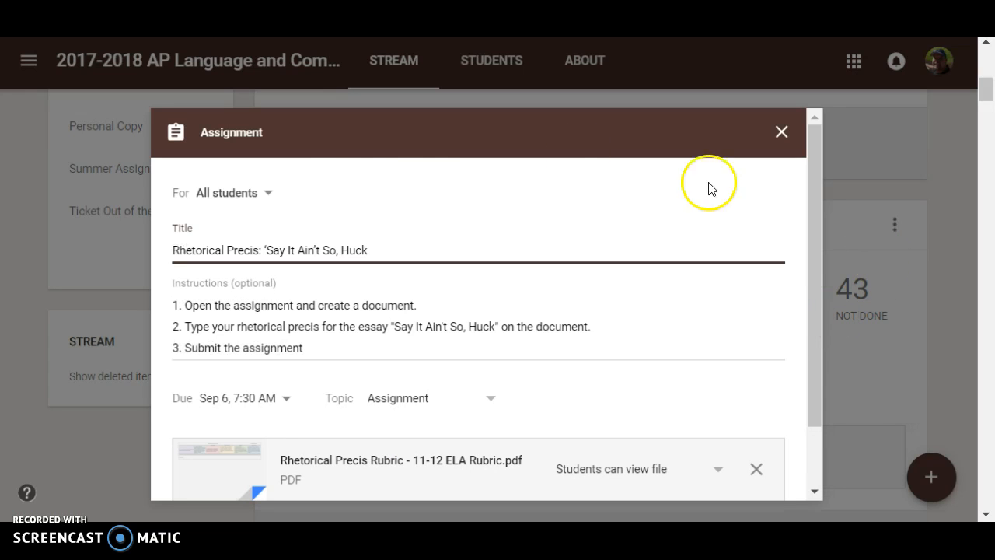
# Examine the list of students the rhetorical precis assignment can be given to, and close it with all students still selected.
pyautogui.click(268, 194)
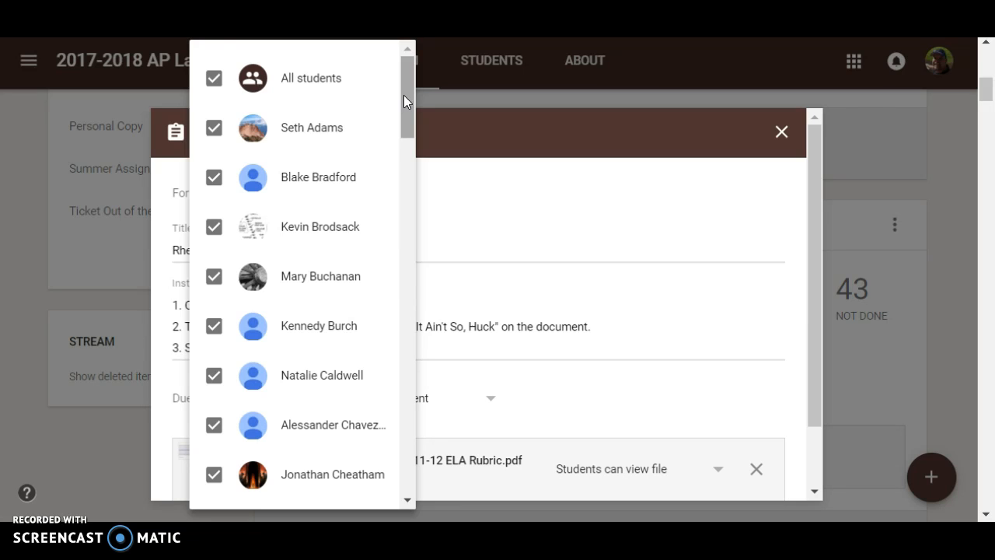
pyautogui.click(214, 81)
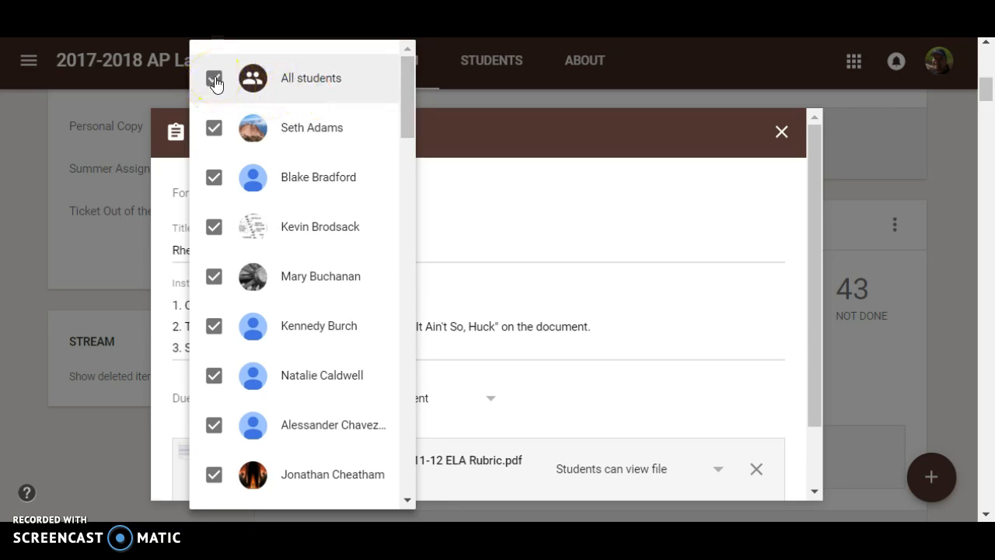
pyautogui.moveTo(409, 126); pyautogui.dragTo(409, 170)
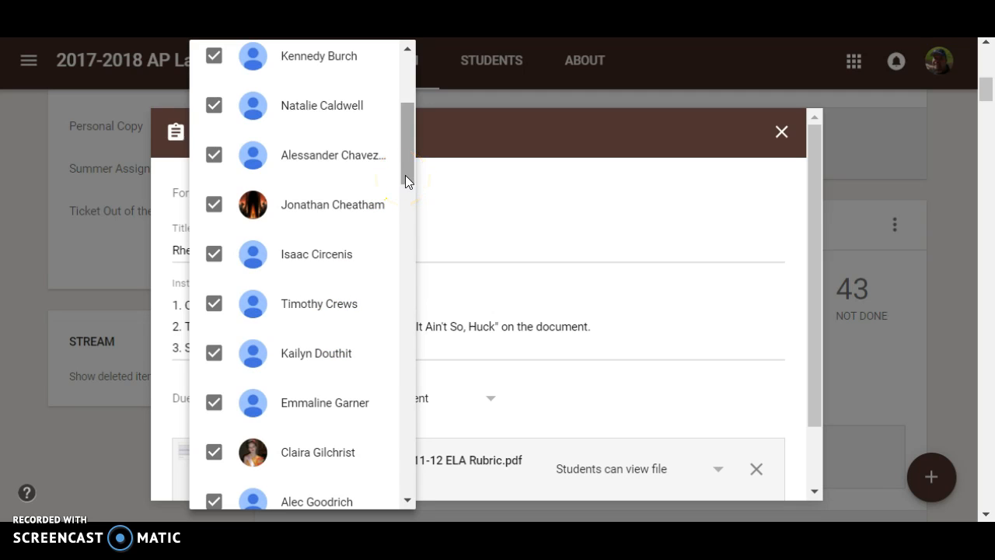
pyautogui.moveTo(405, 175); pyautogui.dragTo(409, 125)
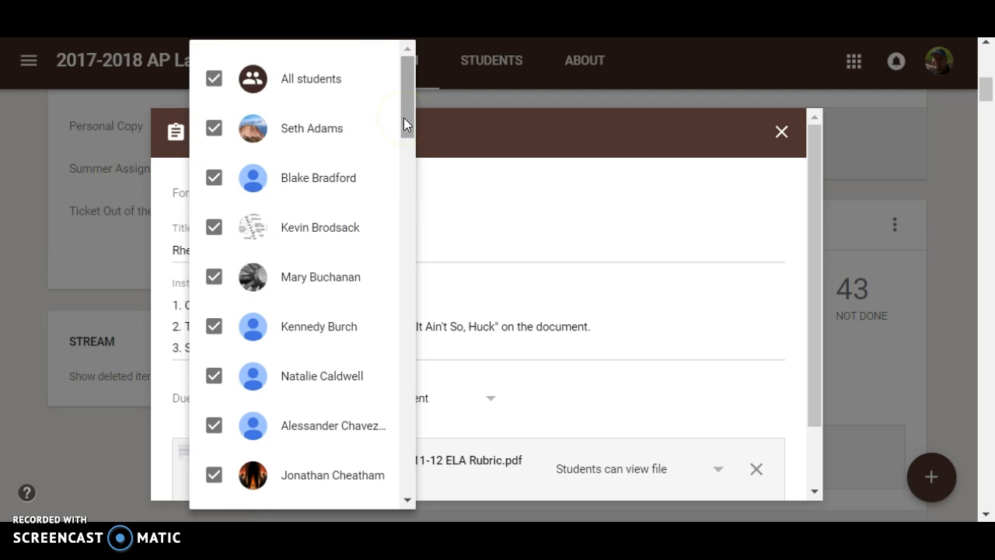
pyautogui.click(644, 195)
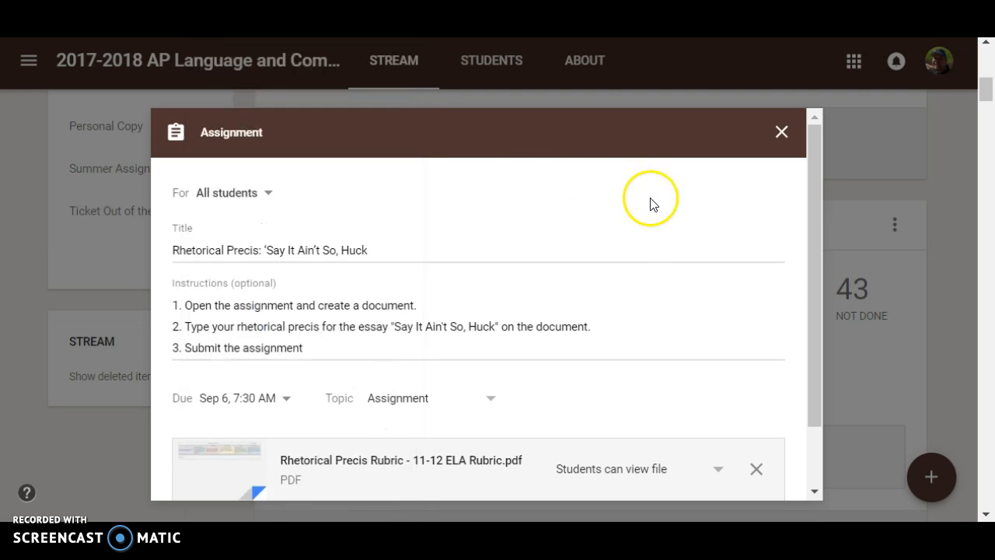